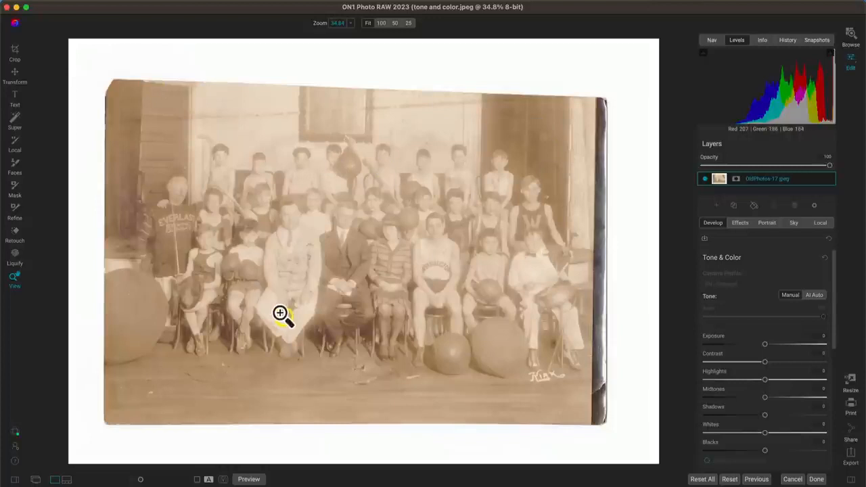
- Start cropping the photo and preview the Grid, Diagonal, Golden Ratio and Golden Spiral overlays, ending on Rule of Thirds
{"action": "key", "text": "c"}
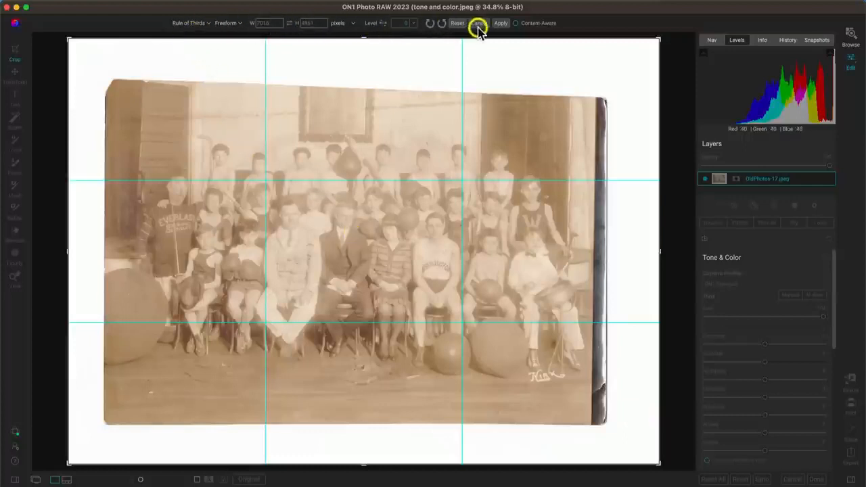
{"action": "left_click", "coordinate": [208, 26]}
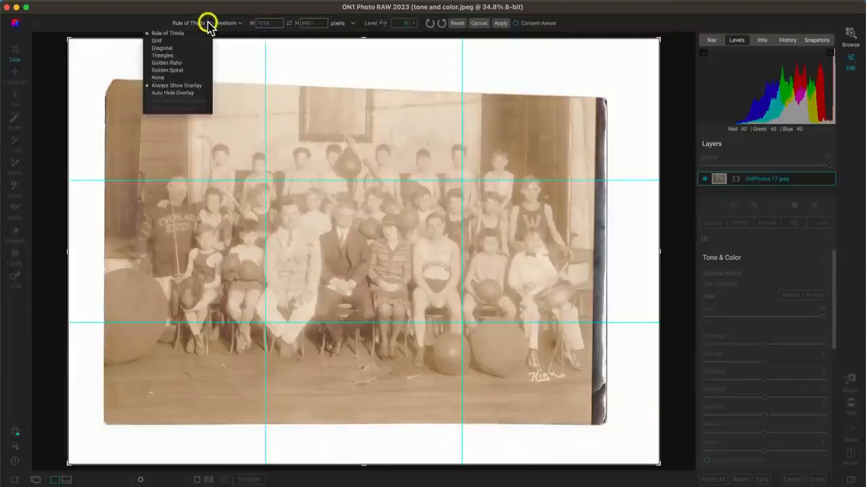
{"action": "left_click", "coordinate": [169, 40]}
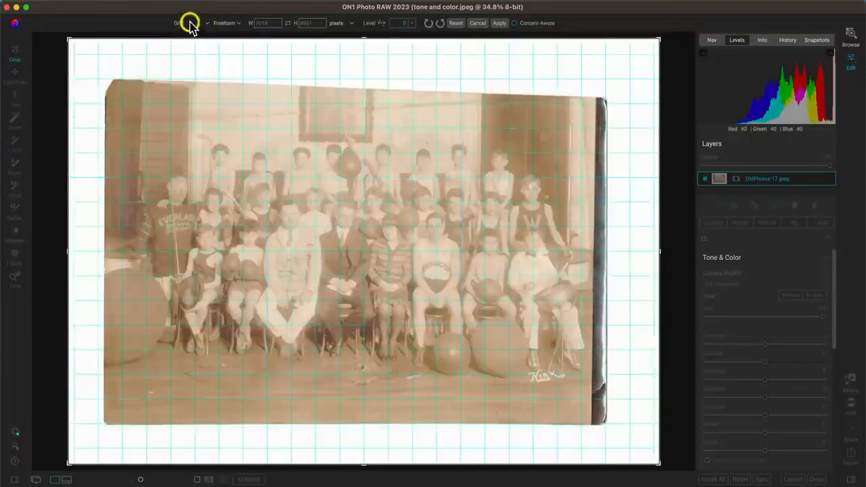
{"action": "left_click", "coordinate": [189, 24]}
{"action": "left_click", "coordinate": [176, 48]}
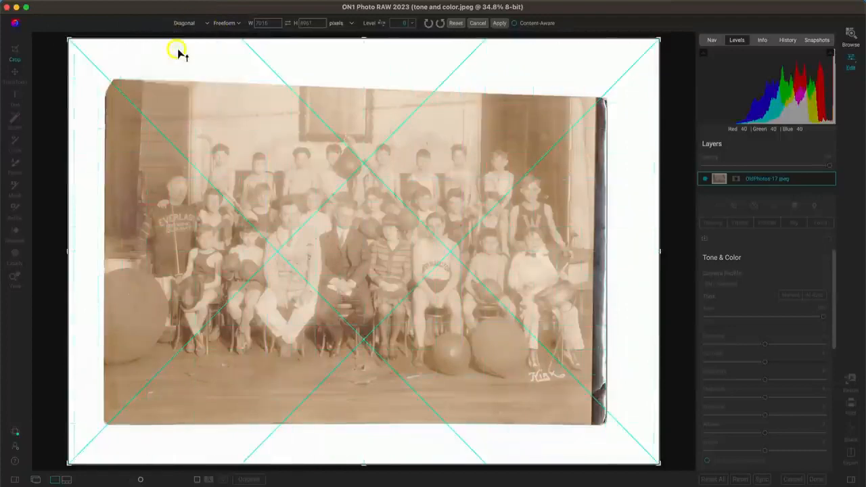
{"action": "left_click", "coordinate": [200, 26]}
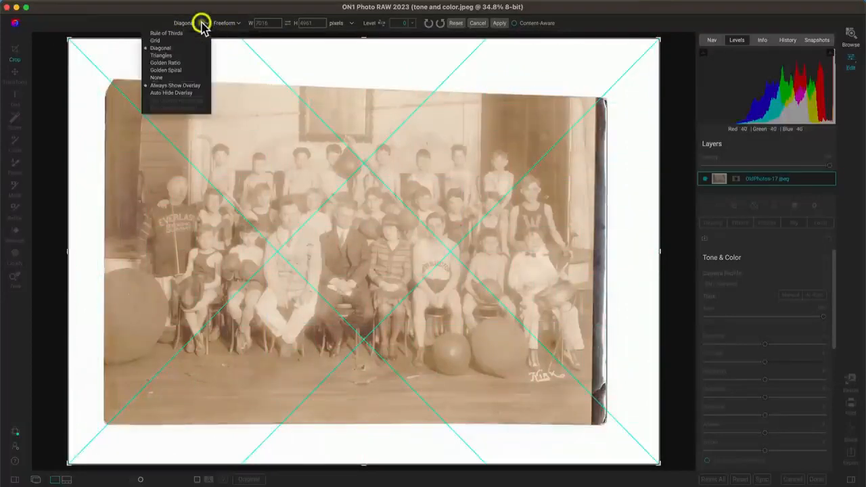
{"action": "left_click", "coordinate": [180, 62]}
{"action": "left_click", "coordinate": [203, 26]}
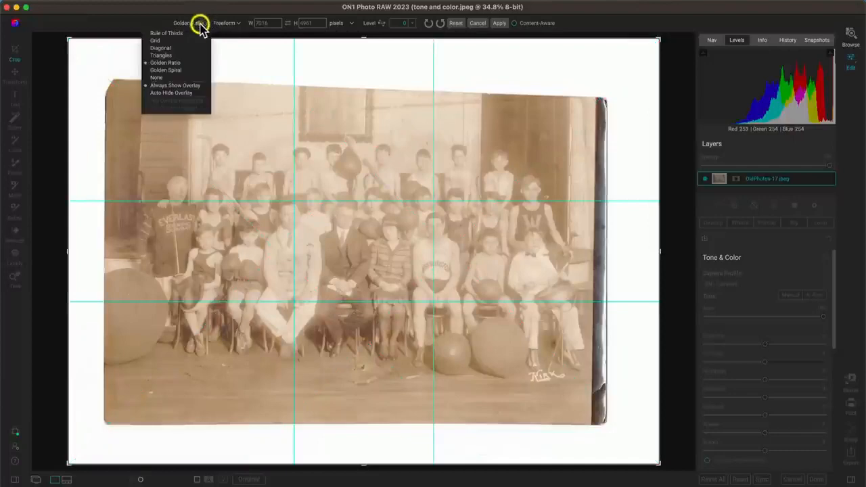
{"action": "left_click", "coordinate": [179, 73]}
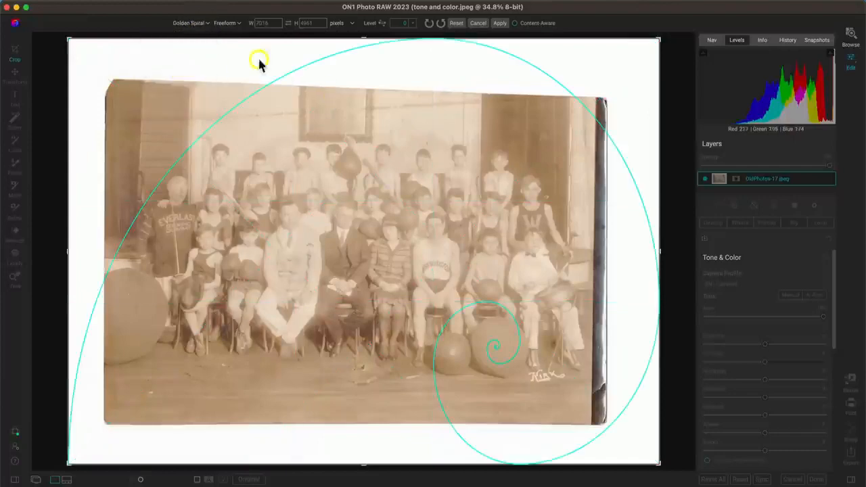
{"action": "left_click", "coordinate": [203, 25]}
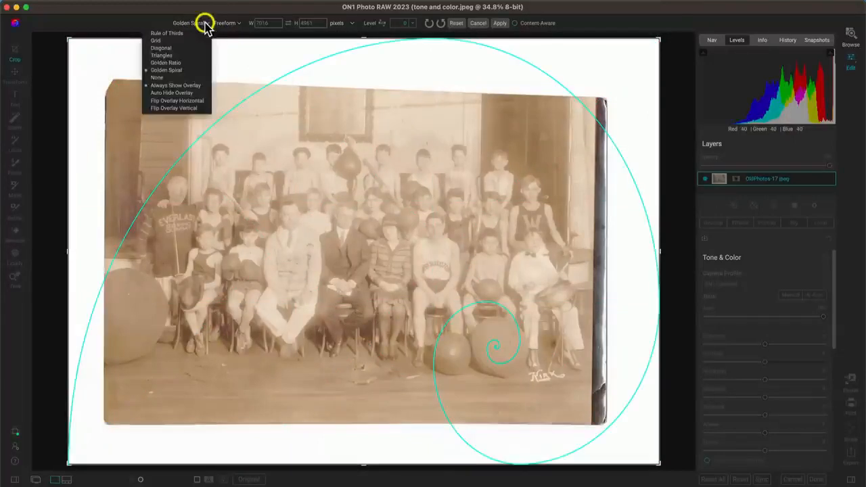
{"action": "left_click", "coordinate": [182, 32]}
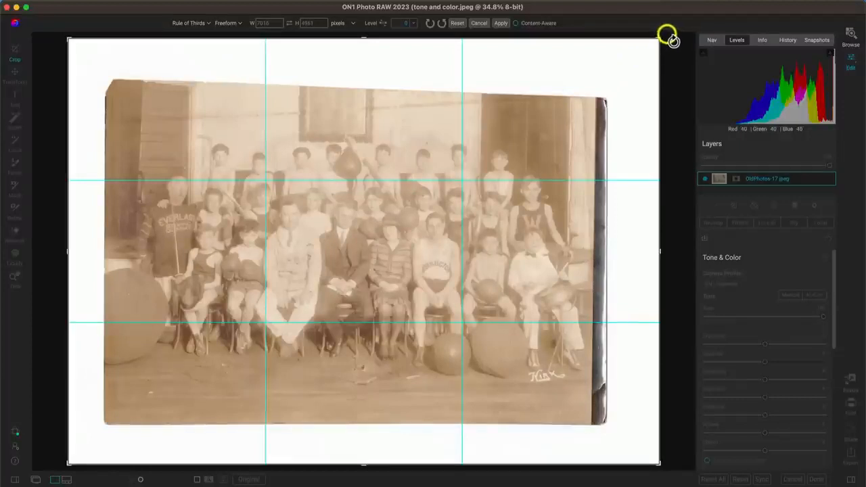
{"action": "mouse_move", "coordinate": [673, 40]}
{"action": "left_mouse_down"}
{"action": "mouse_move", "coordinate": [676, 53]}
{"action": "mouse_move", "coordinate": [664, 40]}
{"action": "mouse_move", "coordinate": [672, 42]}
{"action": "left_mouse_up"}
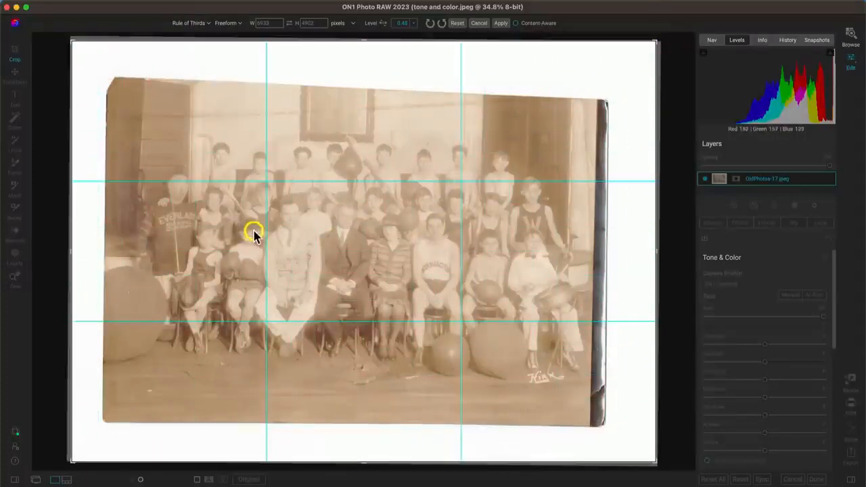
{"action": "left_click_drag", "start_coordinate": [671, 41], "coordinate": [669, 37]}
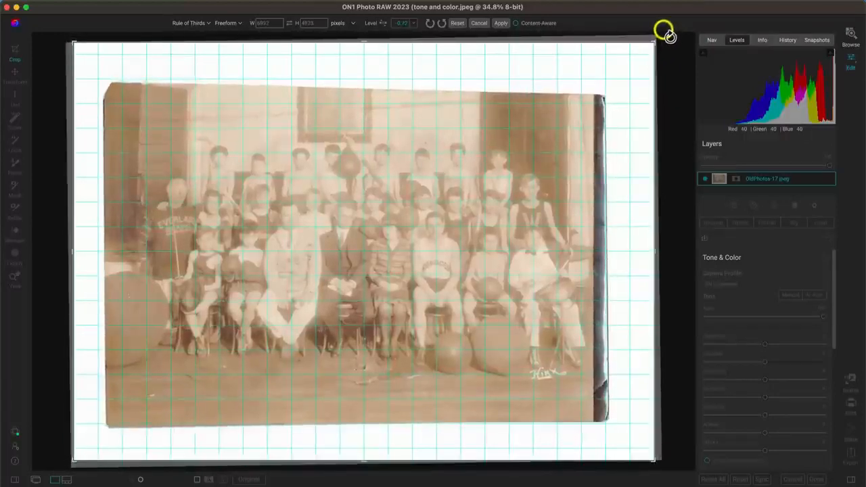
{"action": "left_click_drag", "start_coordinate": [669, 36], "coordinate": [669, 36]}
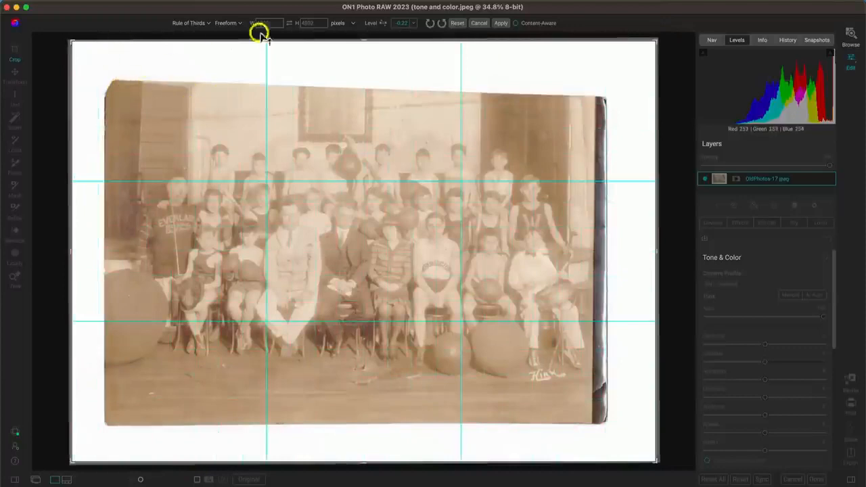
{"action": "left_click", "coordinate": [457, 23]}
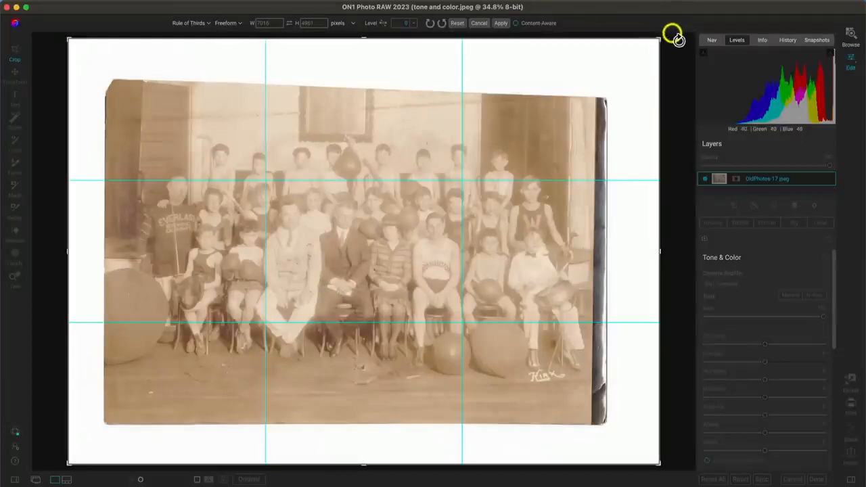
- Straighten the tilted photo by rotating the crop to a level angle of -0.65, and apply it
{"action": "mouse_move", "coordinate": [678, 40]}
{"action": "left_mouse_down"}
{"action": "mouse_move", "coordinate": [677, 30]}
{"action": "mouse_move", "coordinate": [678, 48]}
{"action": "mouse_move", "coordinate": [675, 39]}
{"action": "left_mouse_up"}
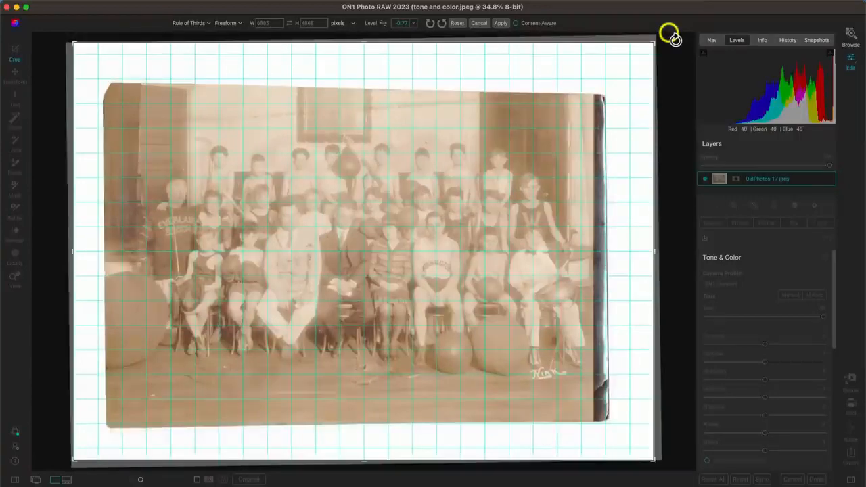
{"action": "left_click_drag", "start_coordinate": [675, 38], "coordinate": [675, 40]}
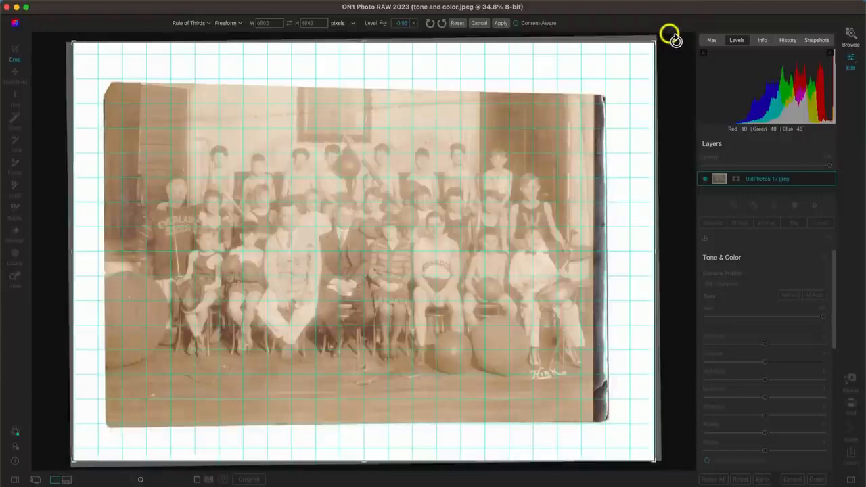
{"action": "left_click_drag", "start_coordinate": [676, 40], "coordinate": [676, 40]}
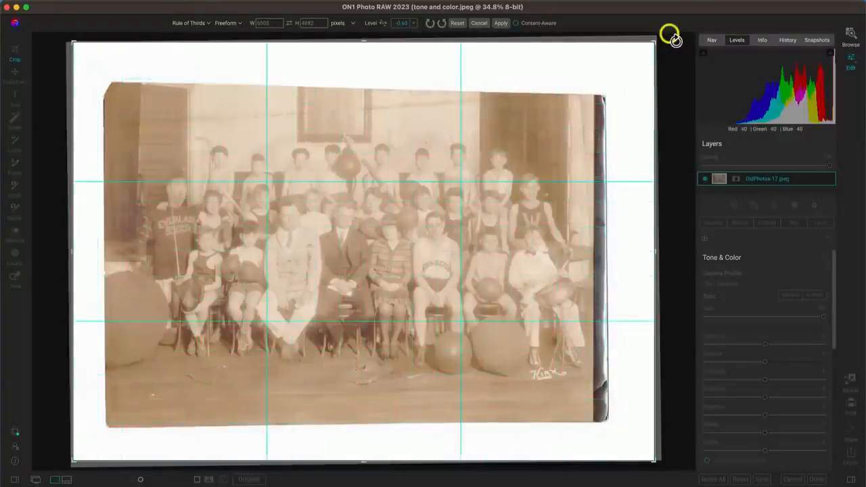
{"action": "key", "text": "Return"}
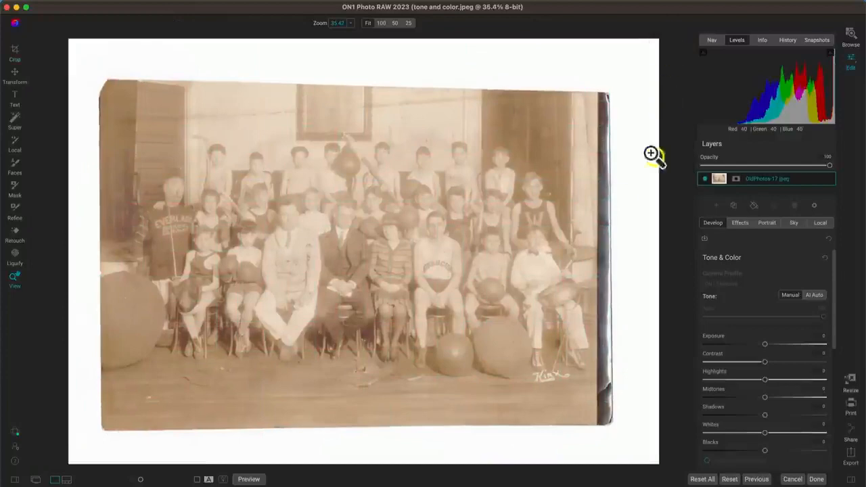
- Crop out the white scan background and the worn photo edges, to about 5746 × 3620 pixels, and apply the crop
{"action": "left_click", "coordinate": [342, 227]}
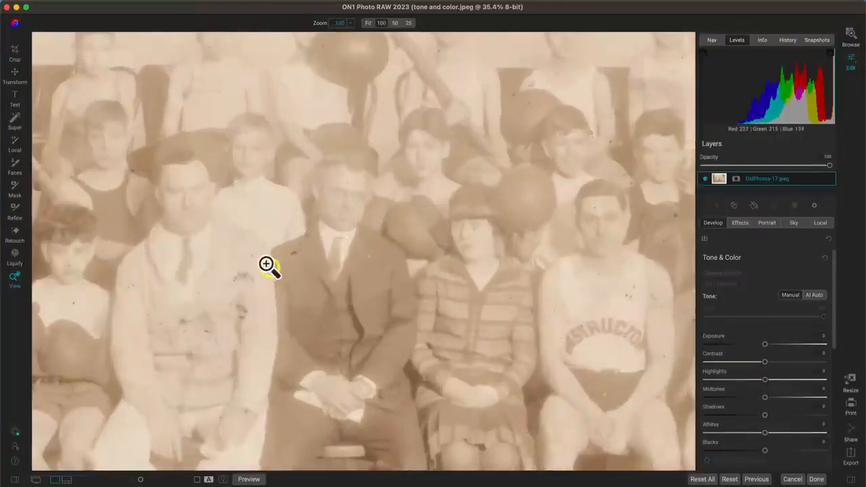
{"action": "left_click", "coordinate": [372, 207]}
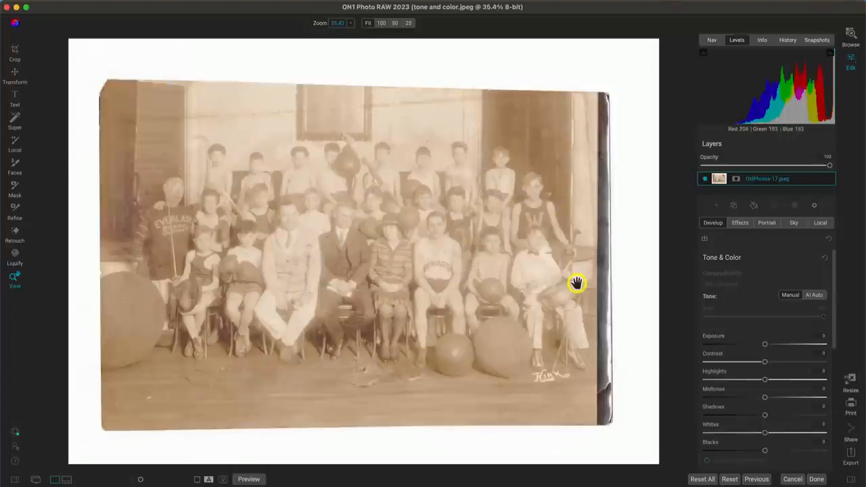
{"action": "key", "text": "c"}
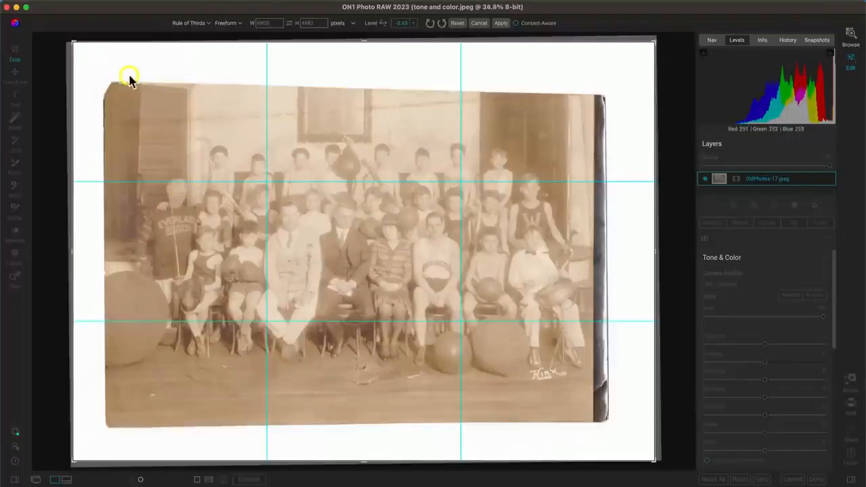
{"action": "left_click_drag", "start_coordinate": [73, 38], "coordinate": [92, 71]}
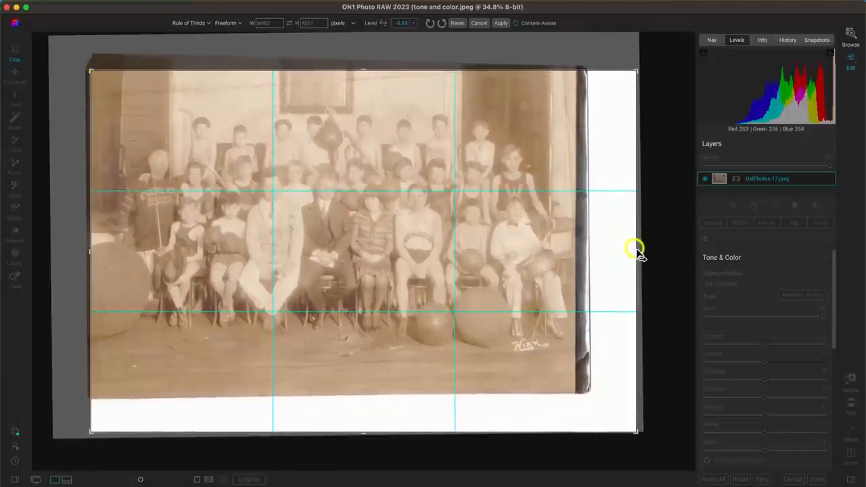
{"action": "left_click_drag", "start_coordinate": [637, 249], "coordinate": [611, 250]}
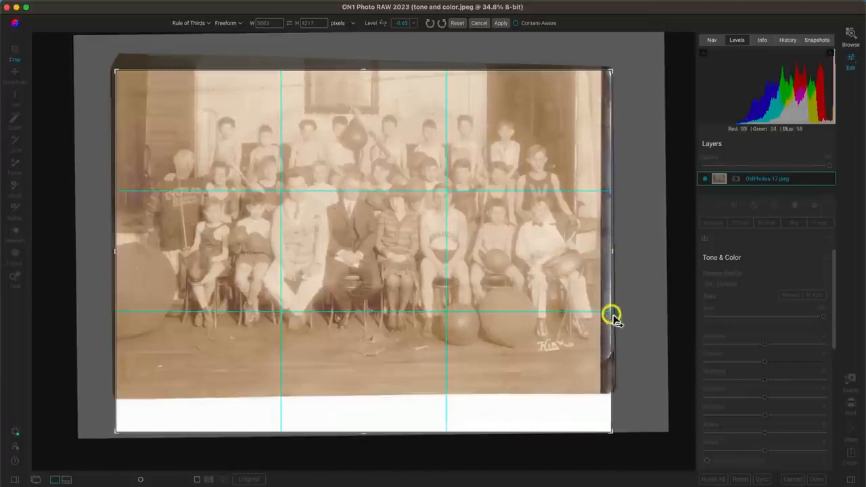
{"action": "left_click_drag", "start_coordinate": [611, 247], "coordinate": [604, 248]}
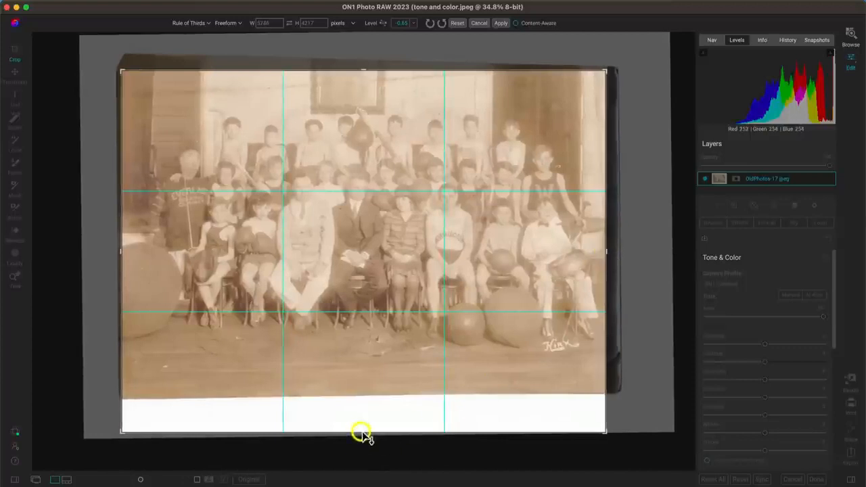
{"action": "left_click_drag", "start_coordinate": [359, 438], "coordinate": [363, 407]}
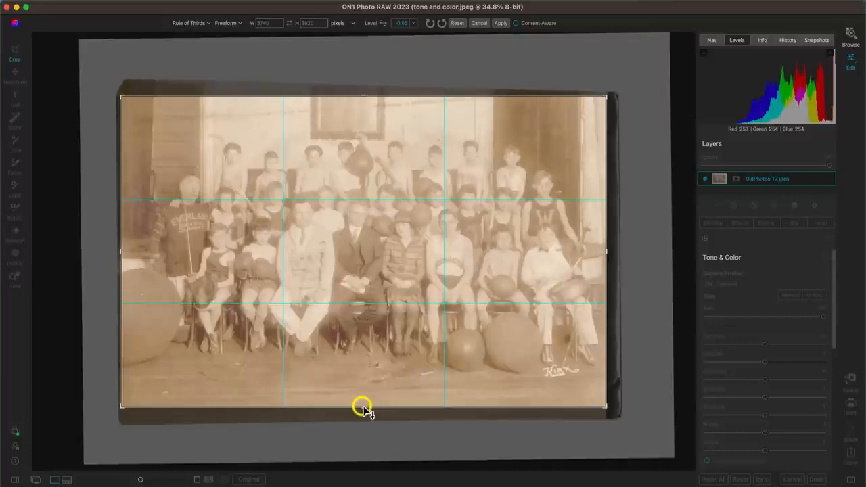
{"action": "key", "text": "Return"}
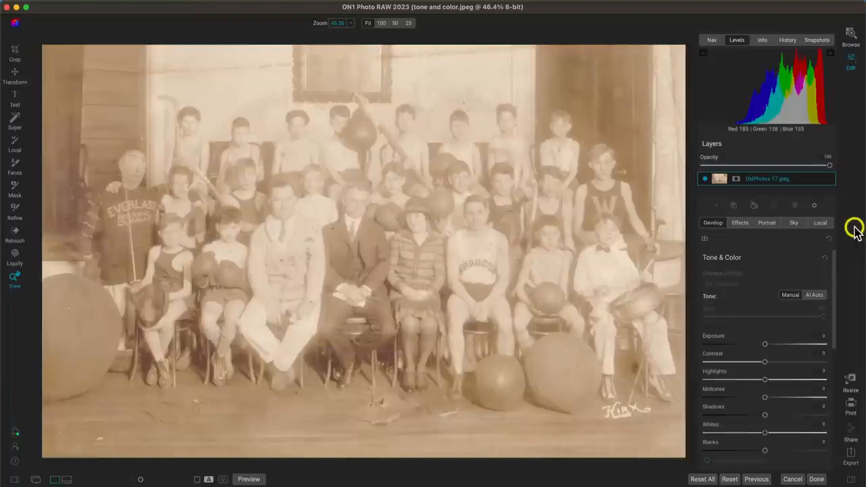
- Viewing the seated adults at 100%, lower Exposure to -1.85 and raise Contrast to about 22
{"action": "left_click", "coordinate": [427, 230]}
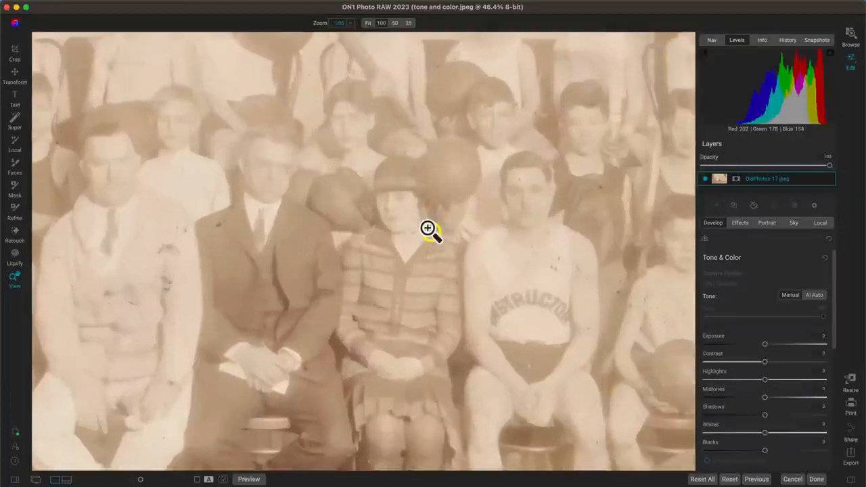
{"action": "left_click_drag", "start_coordinate": [353, 236], "coordinate": [380, 266]}
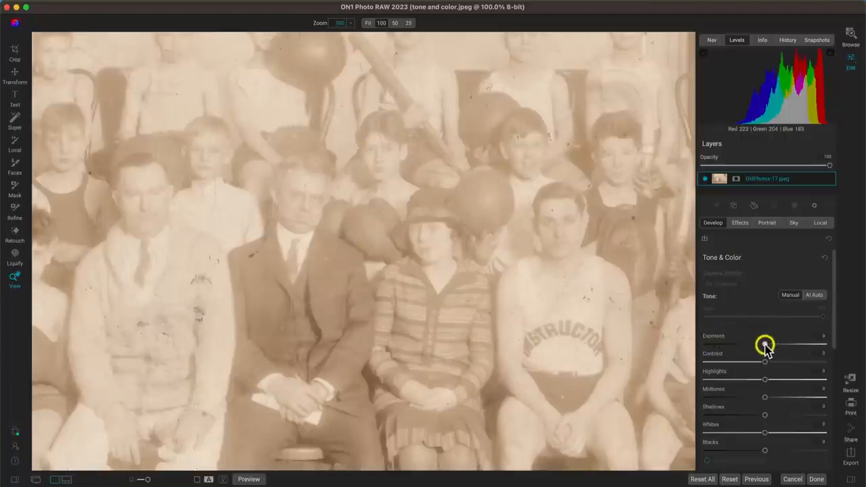
{"action": "left_click_drag", "start_coordinate": [765, 344], "coordinate": [743, 348]}
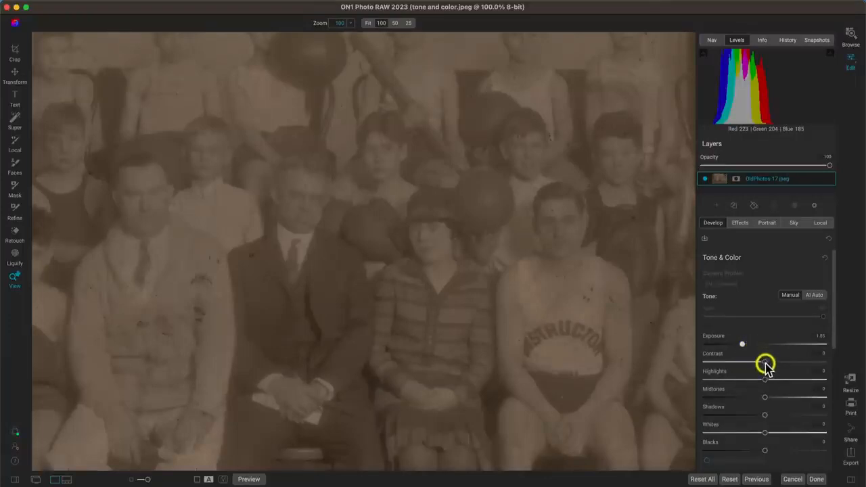
{"action": "left_click_drag", "start_coordinate": [765, 363], "coordinate": [777, 364]}
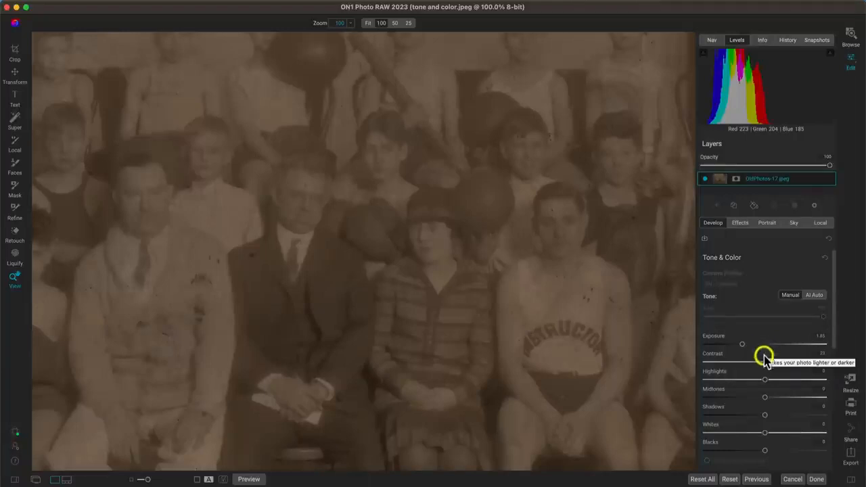
- Raise Midtones to 14 and Whites to 33, and compare the result with the unedited photo
{"action": "left_click_drag", "start_coordinate": [765, 399], "coordinate": [773, 401]}
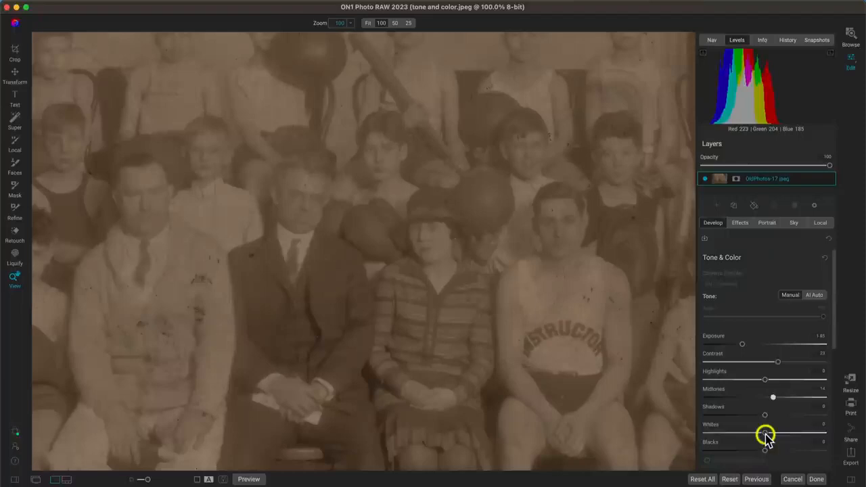
{"action": "left_click_drag", "start_coordinate": [766, 434], "coordinate": [783, 436]}
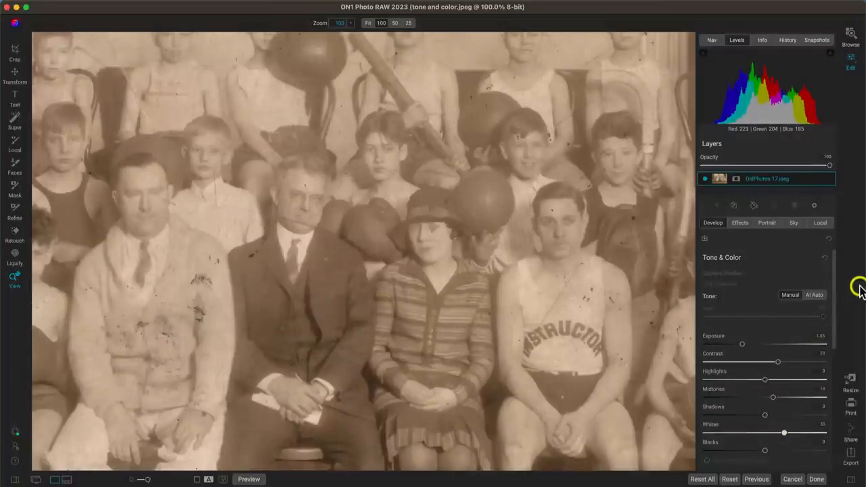
{"action": "key", "text": "p"}
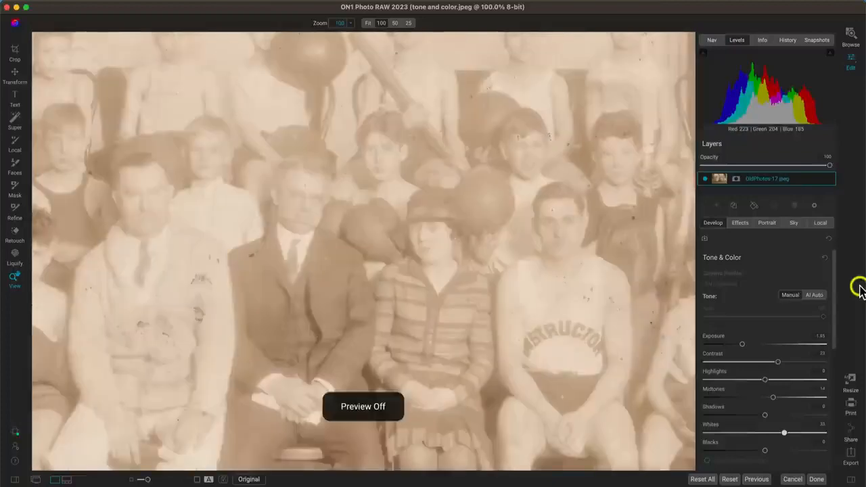
{"action": "key", "text": "p"}
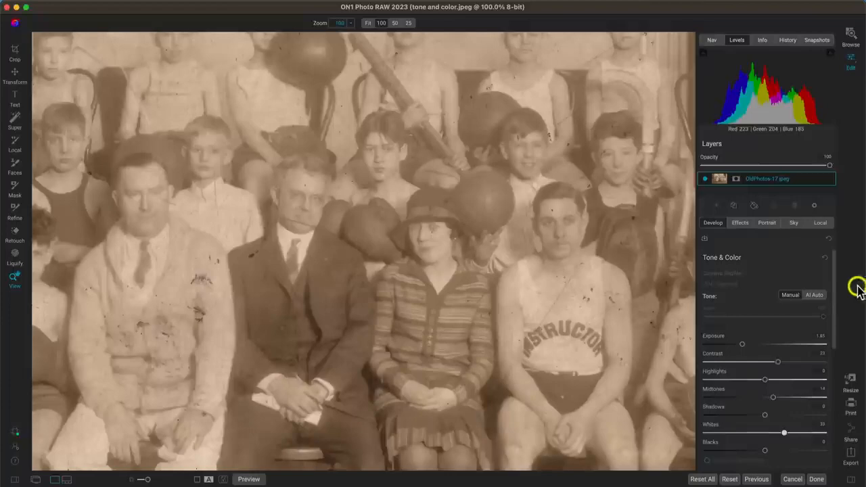
- Lower Exposure further to about -2.5, raise Whites to 50, and compare with the unedited photo
{"action": "left_click", "coordinate": [743, 345]}
{"action": "left_click_drag", "start_coordinate": [743, 344], "coordinate": [735, 347]}
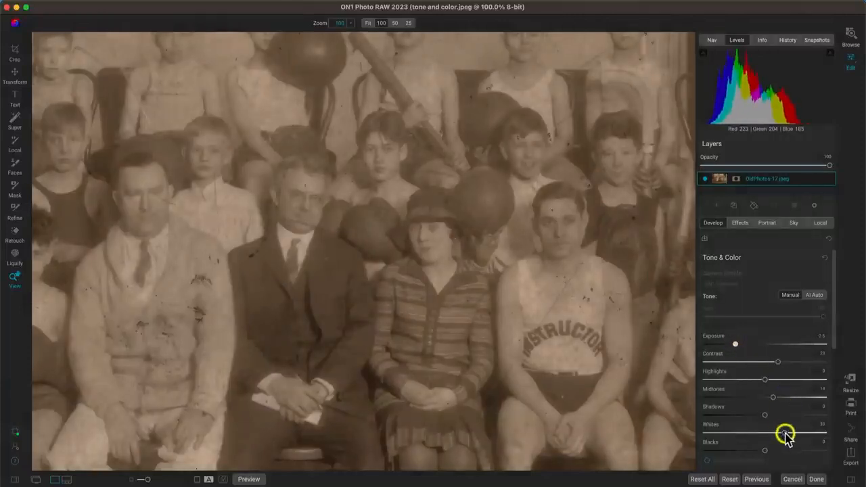
{"action": "left_click_drag", "start_coordinate": [782, 431], "coordinate": [793, 431]}
{"action": "key", "text": "backslash"}
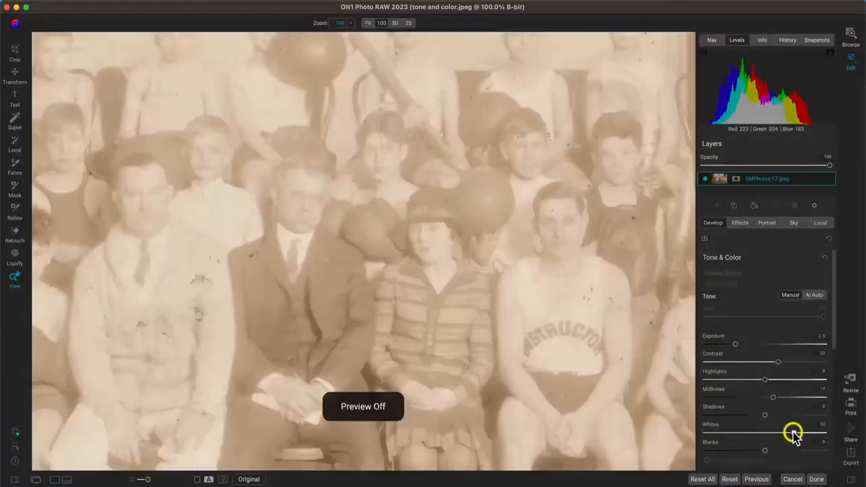
- Compare the tone-corrected group photo with the unedited version, both close up at 100% and with the whole image in view
{"action": "key", "text": "backslash"}
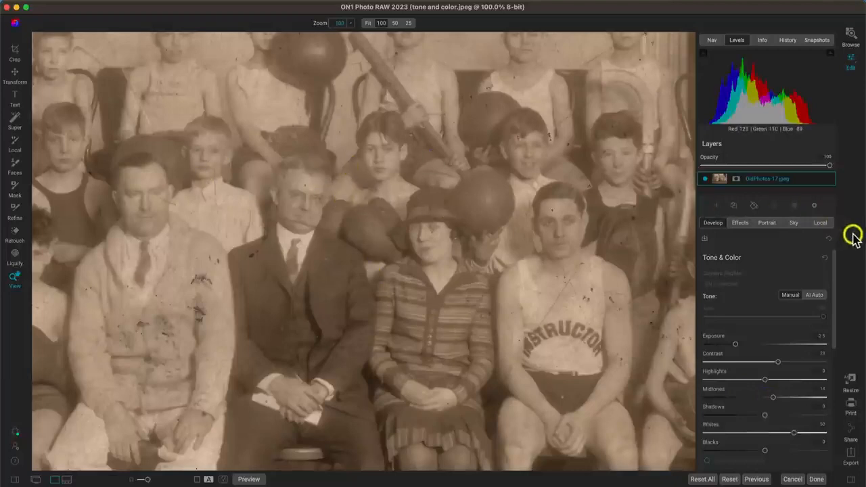
{"action": "key", "text": "super+p"}
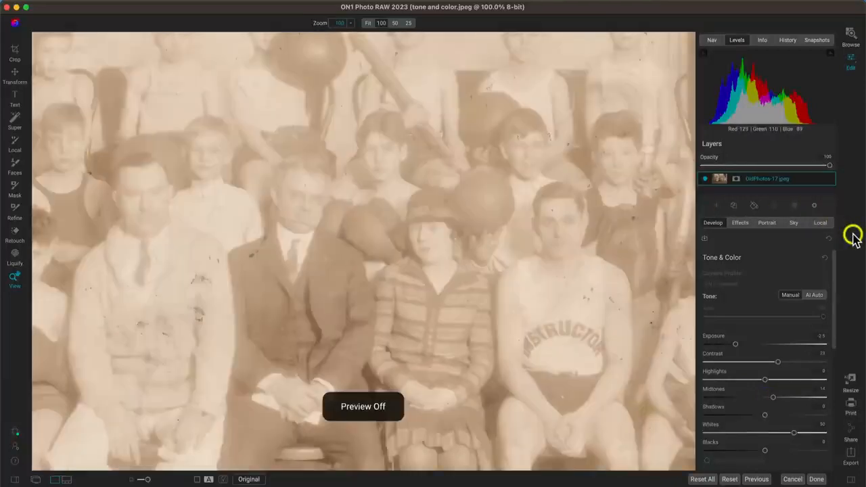
{"action": "key", "text": "super+p"}
{"action": "scroll", "coordinate": [543, 227], "scroll_direction": "down", "scroll_amount": 5}
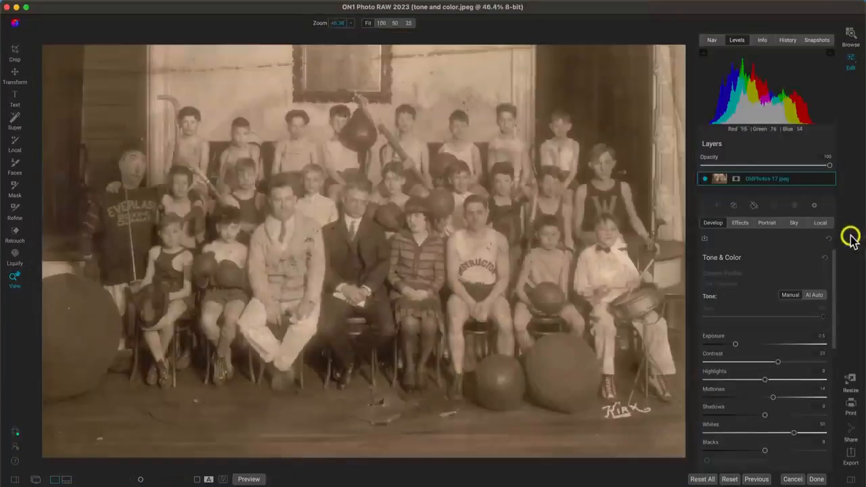
{"action": "key", "text": "super+p"}
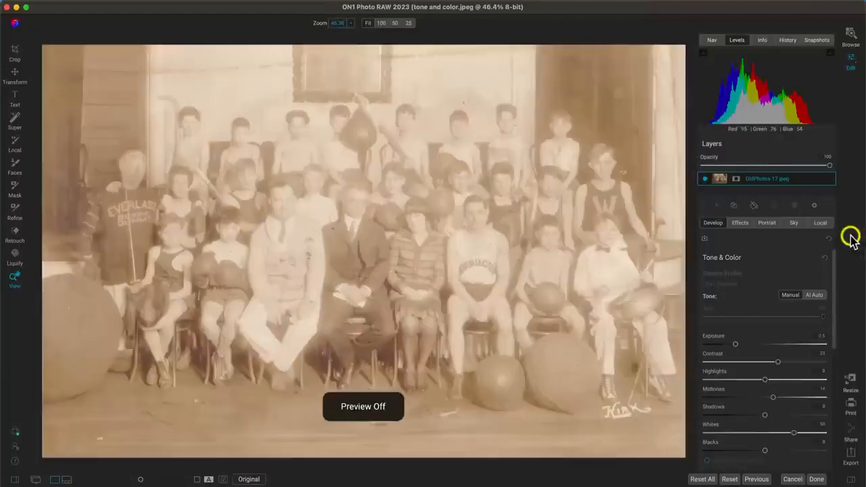
{"action": "key", "text": "super+p"}
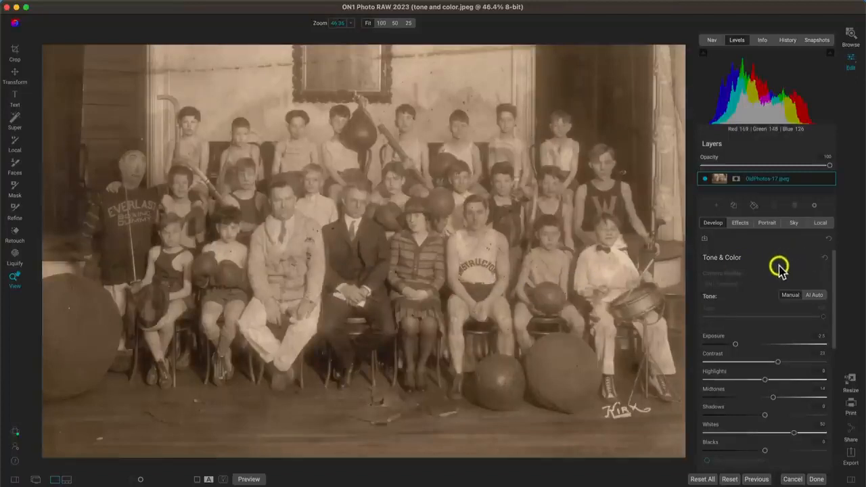
- Try cooler and warmer color Temperature settings, about -28 and 18, and reset Temperature to 0
{"action": "scroll", "coordinate": [779, 268], "scroll_direction": "down", "scroll_amount": 5}
{"action": "scroll", "coordinate": [779, 269], "scroll_direction": "down", "scroll_amount": 1}
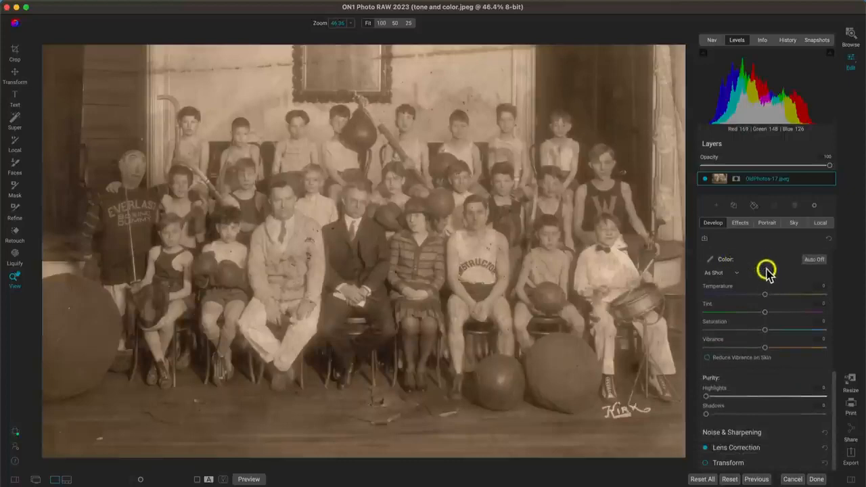
{"action": "left_click_drag", "start_coordinate": [766, 297], "coordinate": [741, 302]}
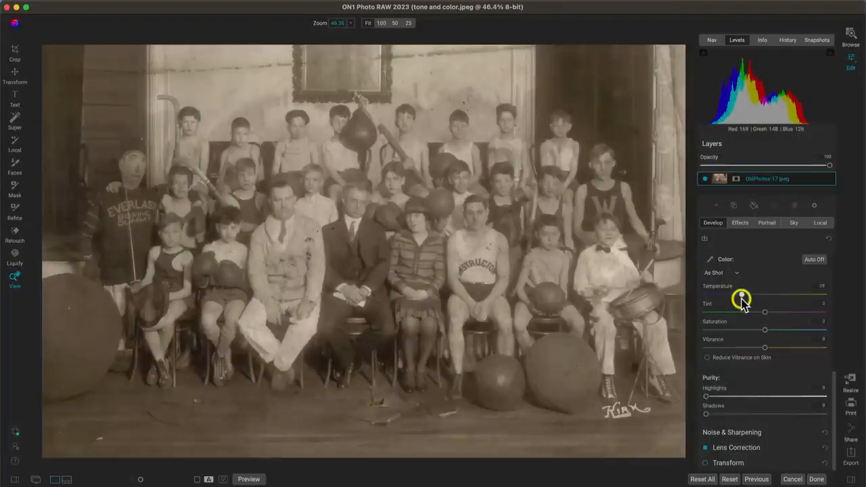
{"action": "left_click_drag", "start_coordinate": [742, 302], "coordinate": [742, 302]}
{"action": "left_click_drag", "start_coordinate": [742, 298], "coordinate": [781, 298]}
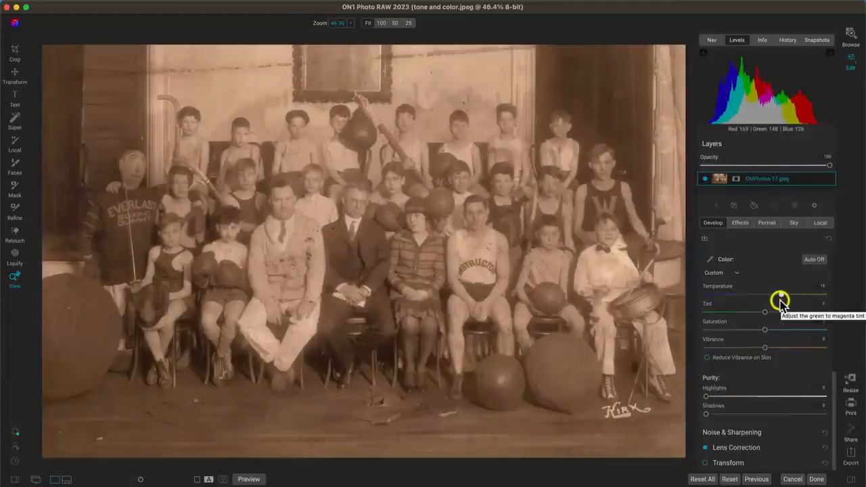
{"action": "left_click_drag", "start_coordinate": [781, 298], "coordinate": [744, 300]}
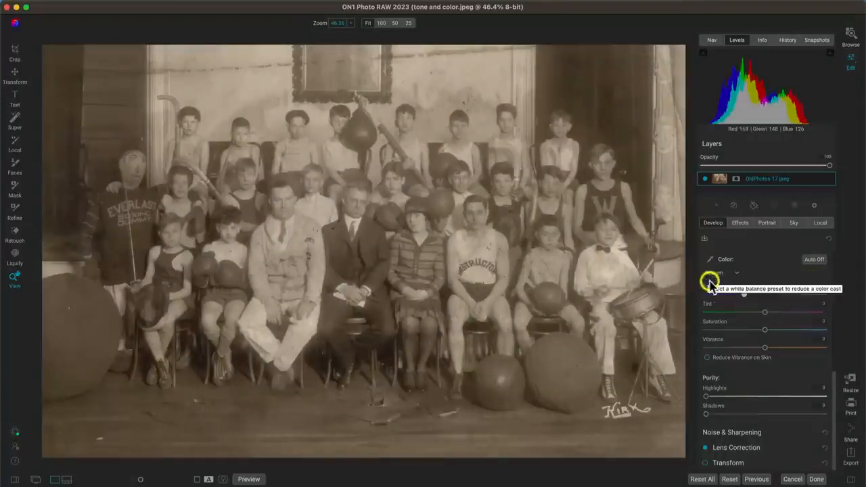
{"action": "double_click", "coordinate": [720, 287]}
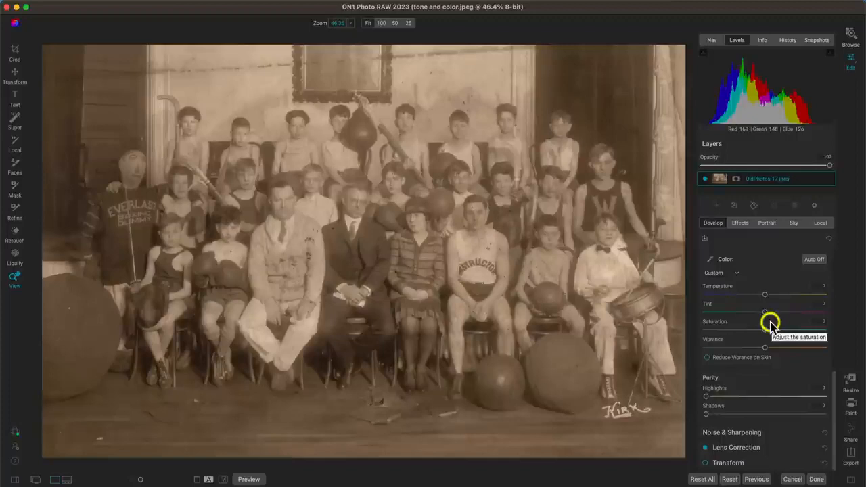
- Try lowering Saturation to about -32 on the whole photo, and reset it to 0
{"action": "left_click", "coordinate": [763, 332]}
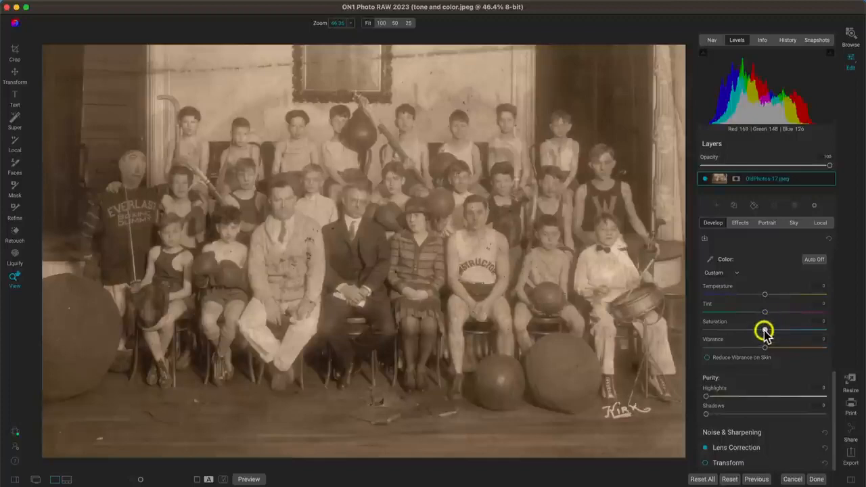
{"action": "left_click_drag", "start_coordinate": [763, 332], "coordinate": [745, 331]}
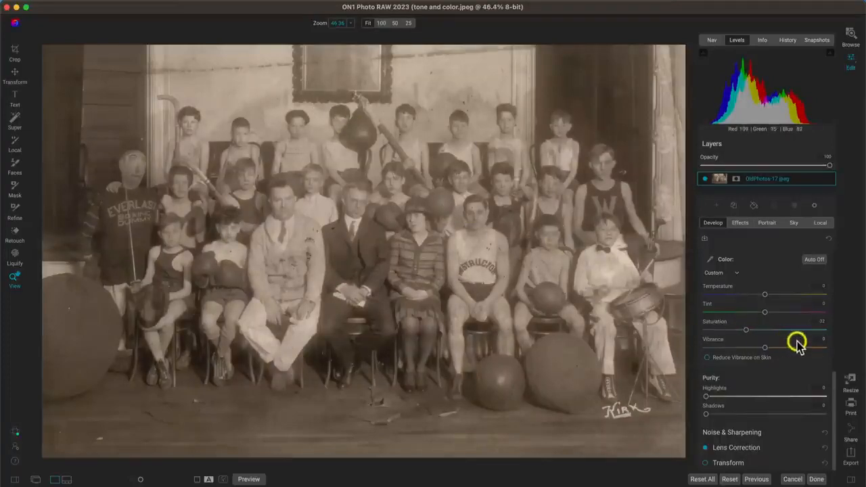
{"action": "double_click", "coordinate": [720, 323]}
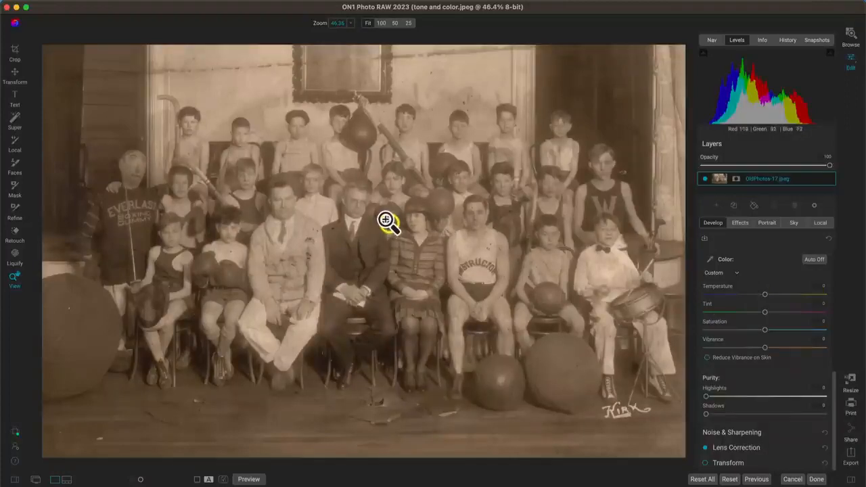
- Viewing the seated adults at 100%, try Temperature at about -45 and Saturation at about -33, resetting each to 0
{"action": "left_click", "coordinate": [369, 190]}
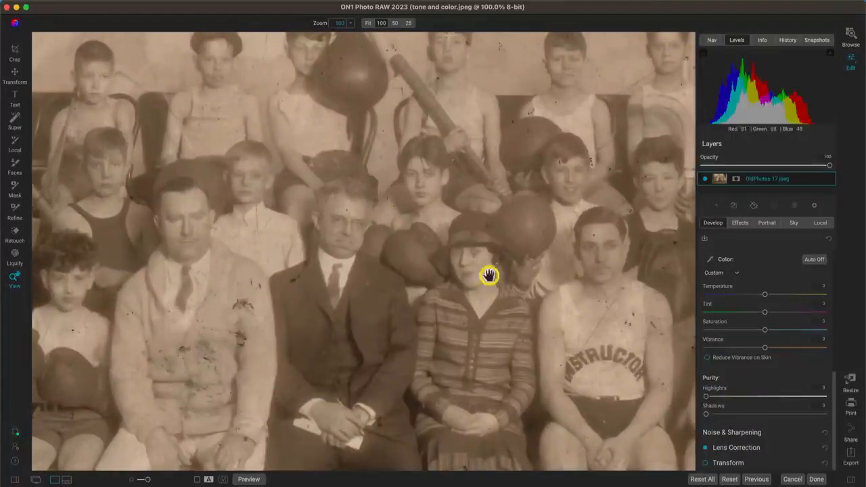
{"action": "left_click_drag", "start_coordinate": [762, 295], "coordinate": [737, 301]}
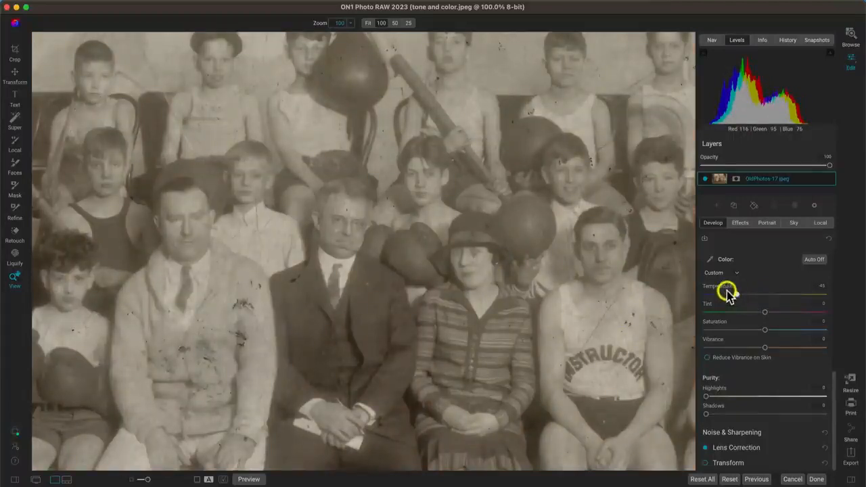
{"action": "double_click", "coordinate": [722, 284]}
{"action": "left_click_drag", "start_coordinate": [765, 331], "coordinate": [745, 330]}
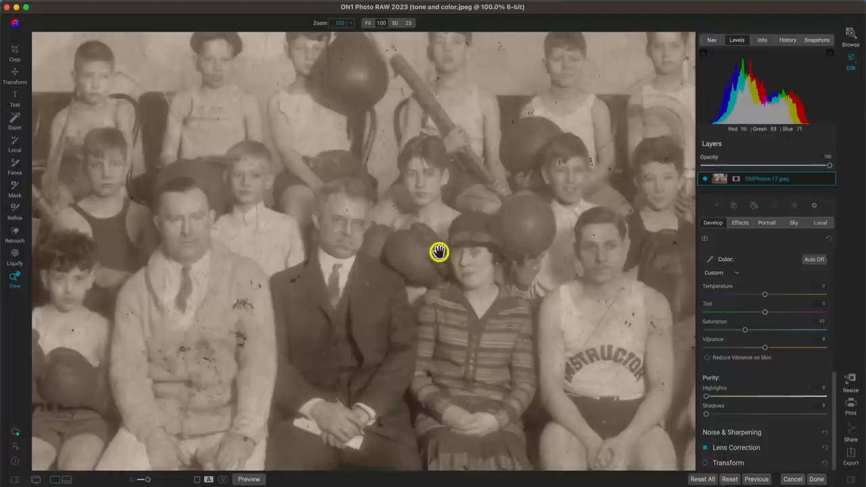
{"action": "double_click", "coordinate": [722, 322]}
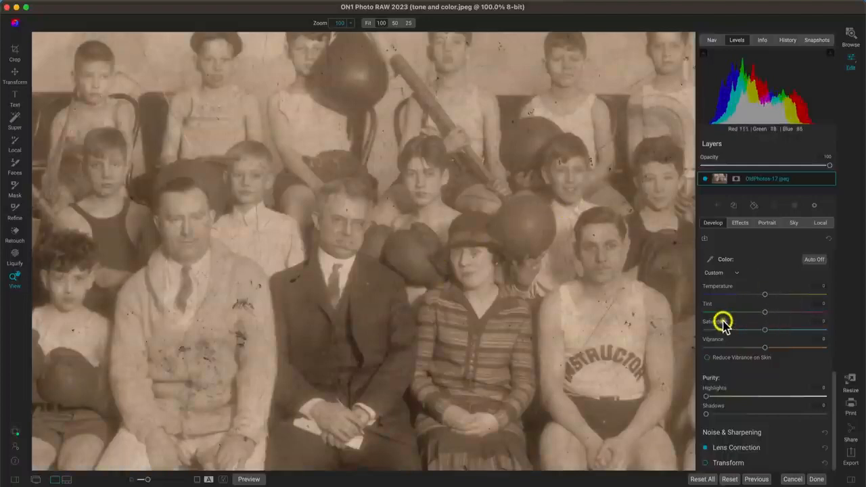
{"action": "left_click", "coordinate": [425, 258]}
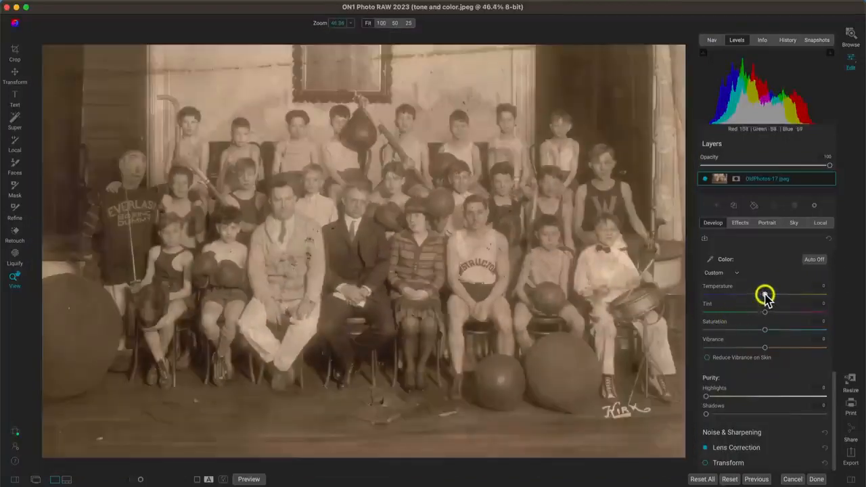
- Lower Temperature to about -30 and compare the result with the unedited photo
{"action": "left_click_drag", "start_coordinate": [764, 295], "coordinate": [740, 296]}
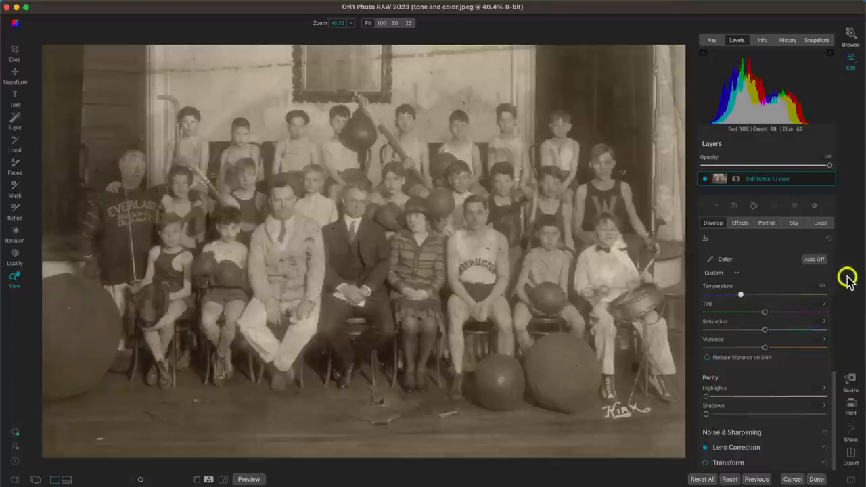
{"action": "scroll", "coordinate": [792, 367], "scroll_direction": "up", "scroll_amount": 5}
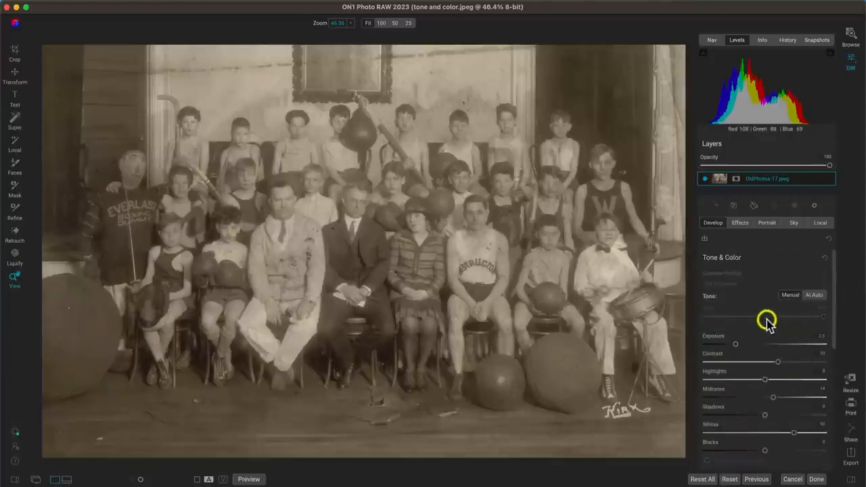
{"action": "scroll", "coordinate": [770, 320], "scroll_direction": "down", "scroll_amount": 4}
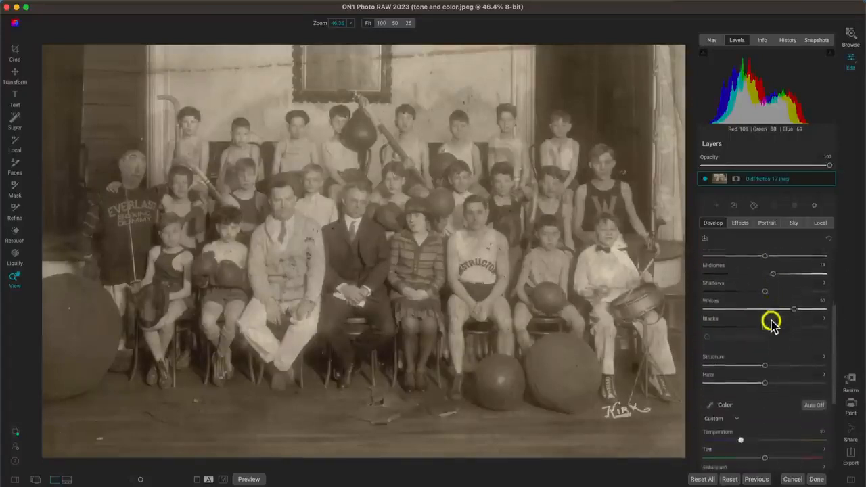
{"action": "scroll", "coordinate": [771, 321], "scroll_direction": "down", "scroll_amount": 4}
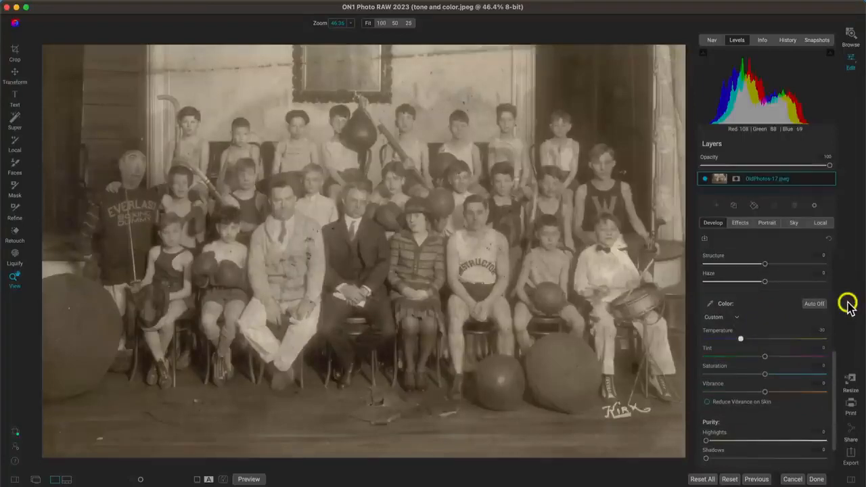
{"action": "key", "text": "backslash"}
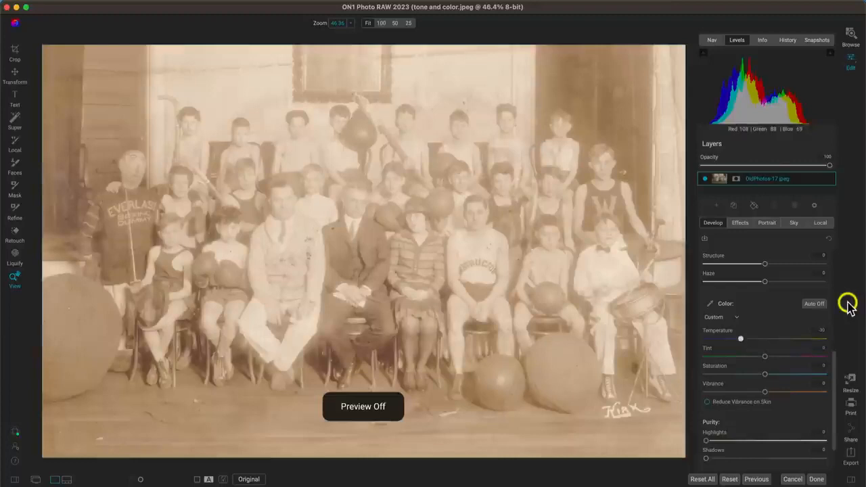
{"action": "key", "text": "backslash"}
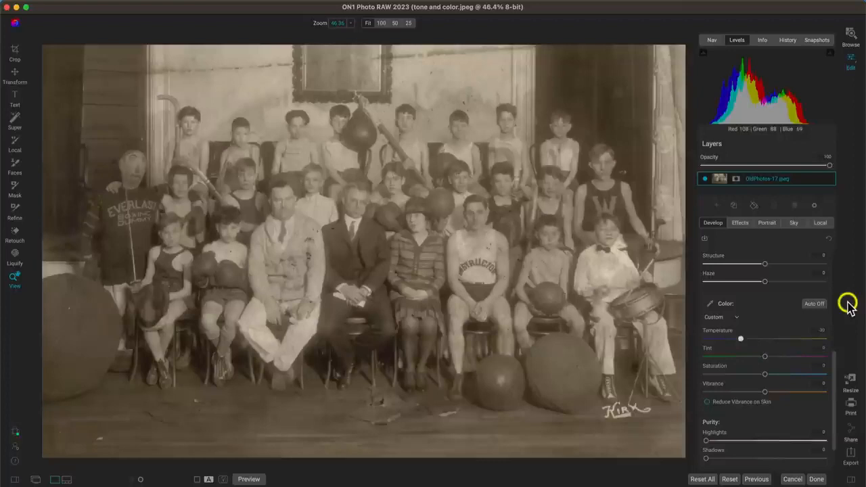
{"action": "key", "text": "backslash"}
{"action": "key", "text": "backslash"}
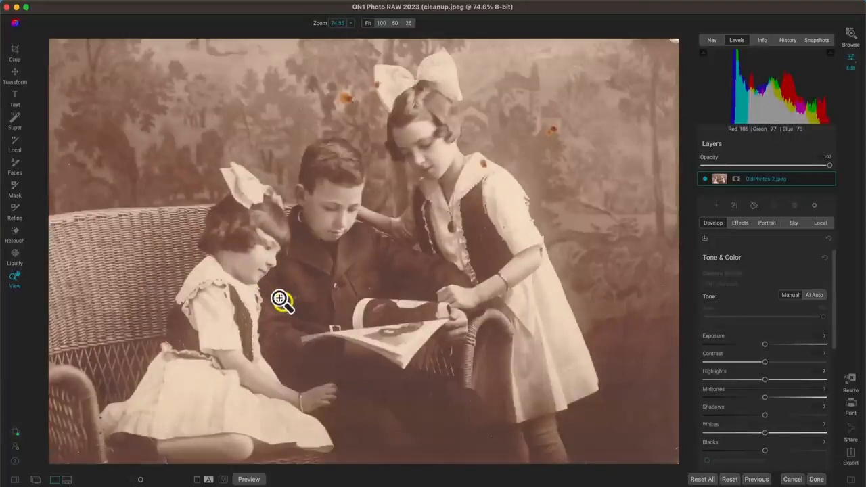
- In the children's portrait, use the Retouch brush at size 30 to remove the brown stains beside the castle backdrop and on the older girl's collar
{"action": "left_click", "coordinate": [402, 95]}
{"action": "left_click_drag", "start_coordinate": [439, 124], "coordinate": [399, 160]}
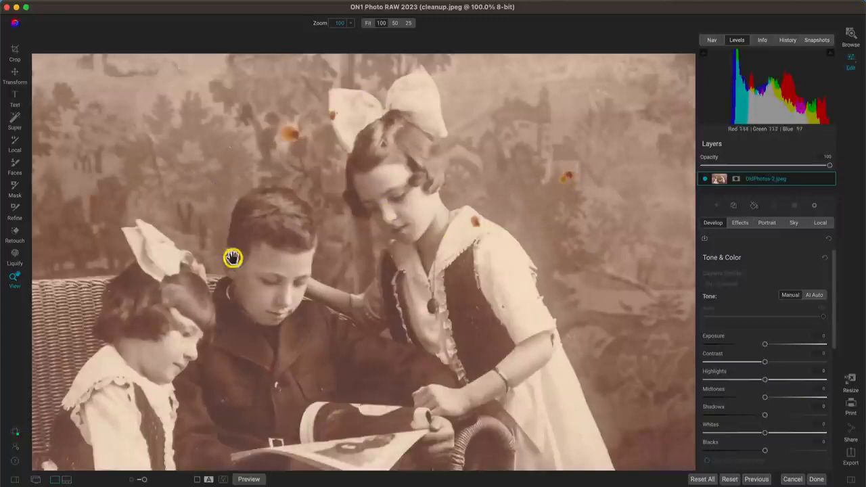
{"action": "left_click_drag", "start_coordinate": [184, 281], "coordinate": [183, 186]}
{"action": "left_click_drag", "start_coordinate": [241, 280], "coordinate": [145, 304]}
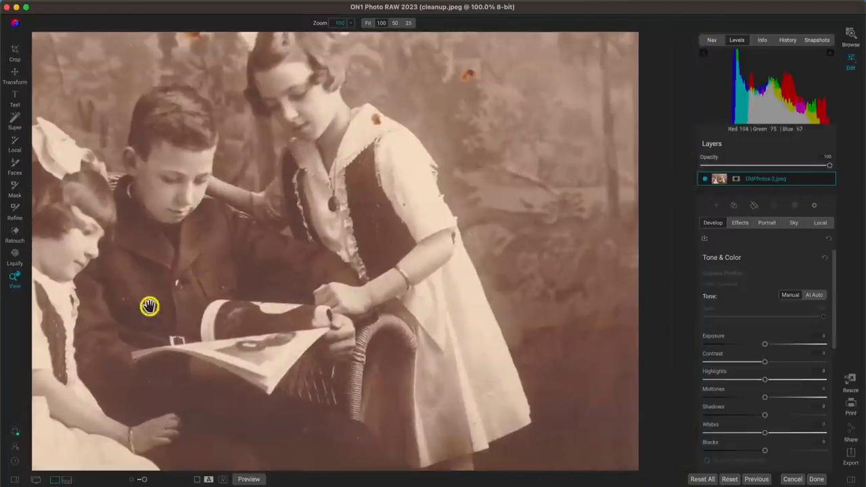
{"action": "left_click_drag", "start_coordinate": [412, 253], "coordinate": [422, 317]}
{"action": "left_click_drag", "start_coordinate": [361, 241], "coordinate": [446, 280]}
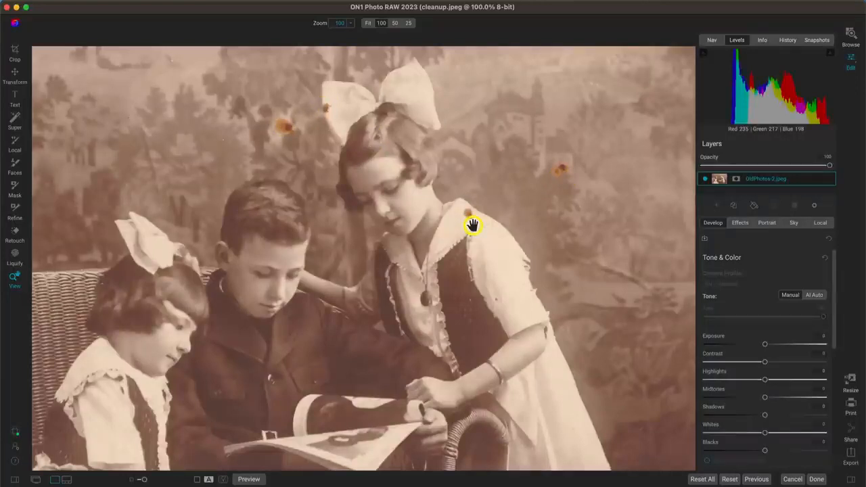
{"action": "left_click", "coordinate": [15, 233]}
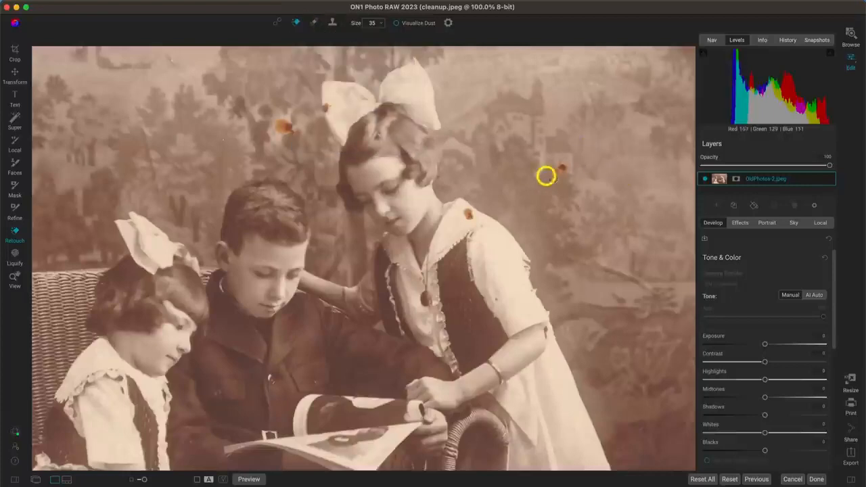
{"action": "key", "text": "super+equal"}
{"action": "left_click_drag", "start_coordinate": [579, 168], "coordinate": [470, 249]}
{"action": "scroll", "coordinate": [471, 249], "scroll_direction": "right", "scroll_amount": 4}
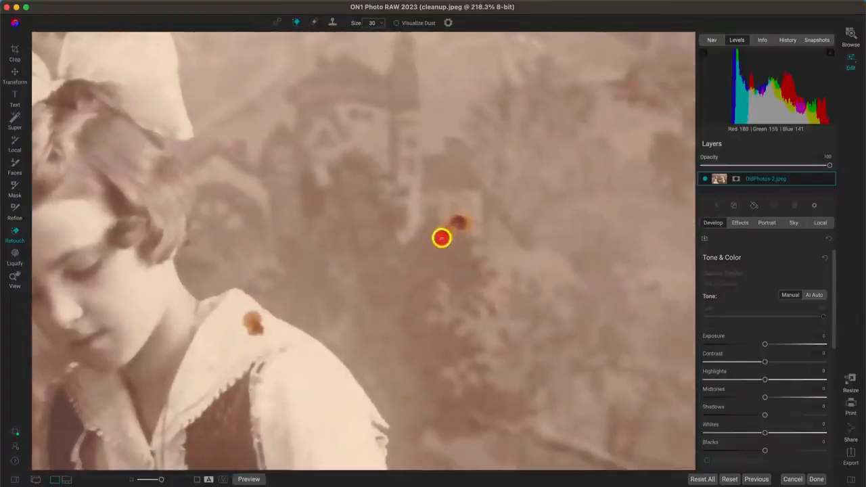
{"action": "mouse_move", "coordinate": [441, 238]}
{"action": "left_mouse_down"}
{"action": "mouse_move", "coordinate": [453, 219]}
{"action": "mouse_move", "coordinate": [466, 226]}
{"action": "mouse_move", "coordinate": [448, 238]}
{"action": "mouse_move", "coordinate": [454, 218]}
{"action": "mouse_move", "coordinate": [469, 224]}
{"action": "left_mouse_up"}
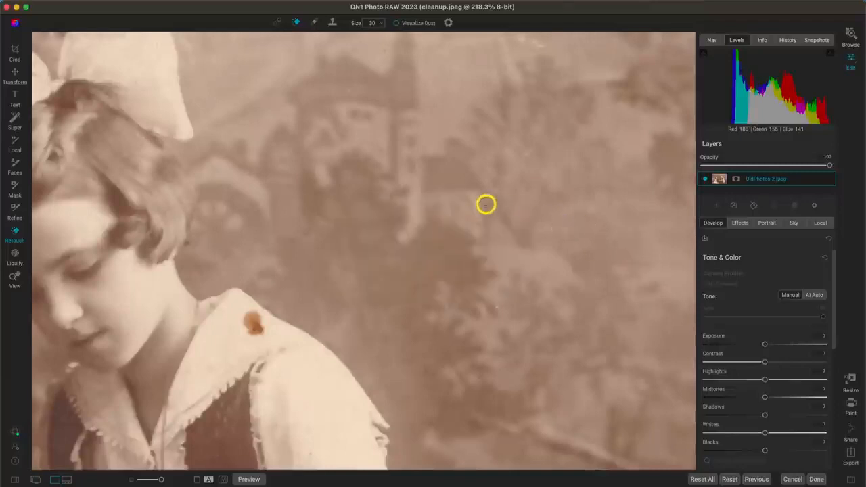
{"action": "mouse_move", "coordinate": [246, 317]}
{"action": "left_mouse_down"}
{"action": "mouse_move", "coordinate": [253, 329]}
{"action": "mouse_move", "coordinate": [251, 321]}
{"action": "left_mouse_up"}
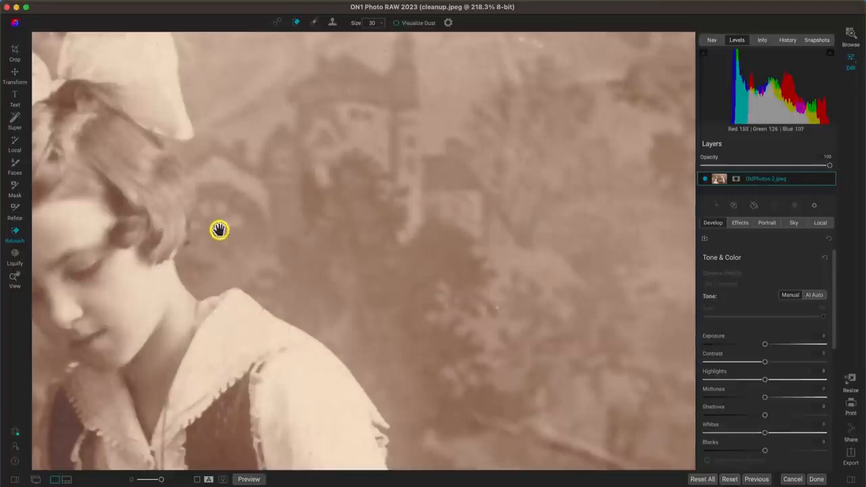
- Retouch away the brown stains on the edge of the older girl's hair bow and in the backdrop beside it
{"action": "mouse_move", "coordinate": [219, 230]}
{"action": "left_mouse_down"}
{"action": "mouse_move", "coordinate": [355, 282]}
{"action": "mouse_move", "coordinate": [448, 353]}
{"action": "left_mouse_up"}
{"action": "mouse_move", "coordinate": [249, 234]}
{"action": "left_mouse_down"}
{"action": "mouse_move", "coordinate": [308, 259]}
{"action": "mouse_move", "coordinate": [252, 239]}
{"action": "left_mouse_up"}
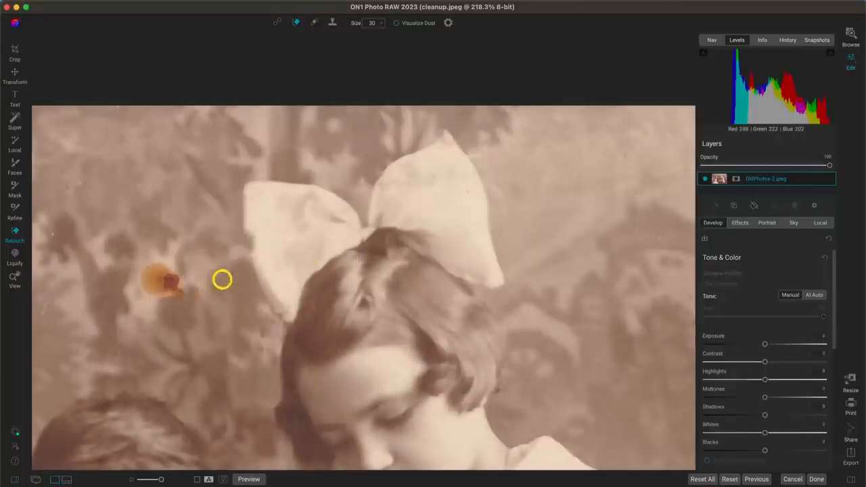
{"action": "left_click", "coordinate": [196, 294]}
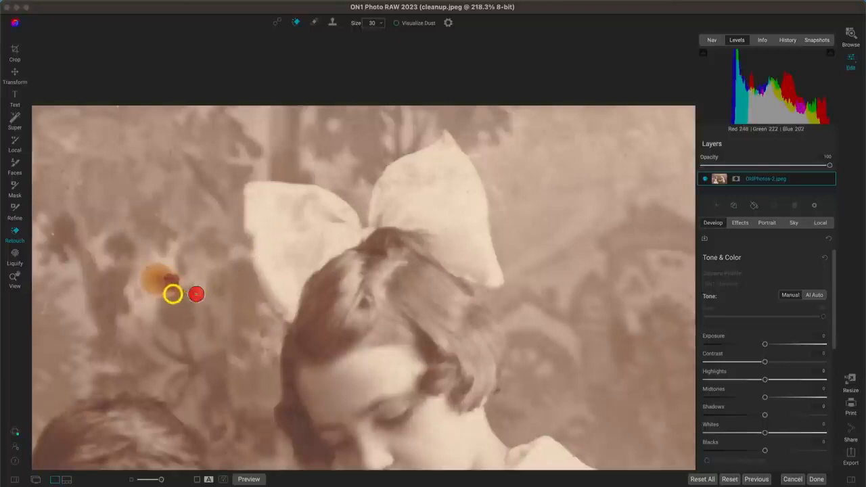
{"action": "left_click", "coordinate": [174, 292]}
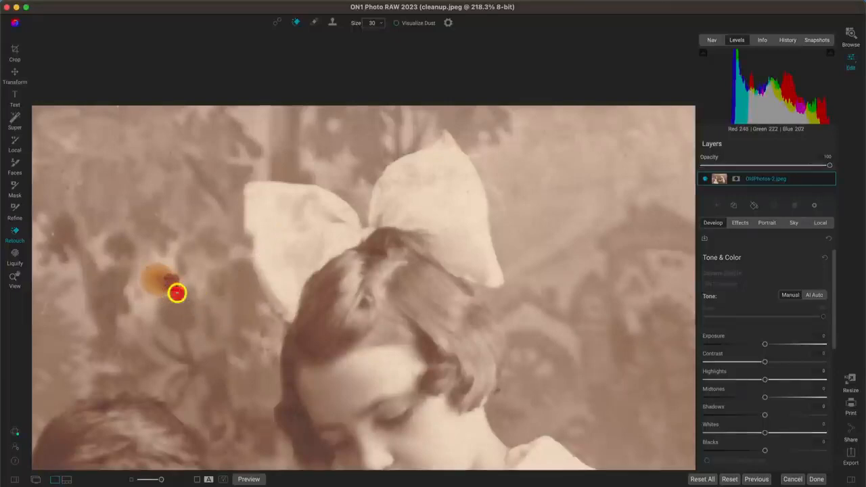
{"action": "mouse_move", "coordinate": [176, 292]}
{"action": "left_mouse_down"}
{"action": "mouse_move", "coordinate": [140, 287]}
{"action": "mouse_move", "coordinate": [148, 267]}
{"action": "mouse_move", "coordinate": [170, 270]}
{"action": "mouse_move", "coordinate": [177, 281]}
{"action": "mouse_move", "coordinate": [150, 282]}
{"action": "mouse_move", "coordinate": [171, 278]}
{"action": "left_mouse_up"}
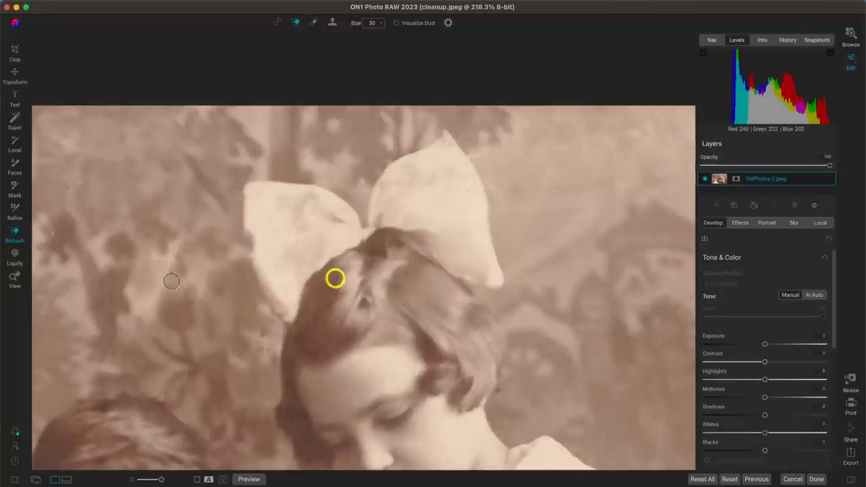
{"action": "mouse_move", "coordinate": [182, 300]}
{"action": "left_mouse_down"}
{"action": "mouse_move", "coordinate": [156, 297]}
{"action": "mouse_move", "coordinate": [171, 266]}
{"action": "left_mouse_up"}
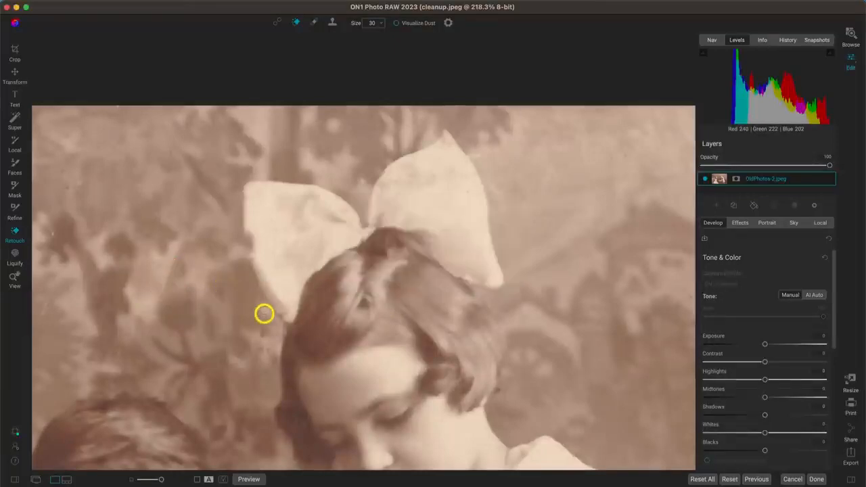
- Repair the damaged outer edge of the older girl's hair bow with the healing tool in Heal mode at size 35
{"action": "key", "text": "z"}
{"action": "key", "text": "super+0"}
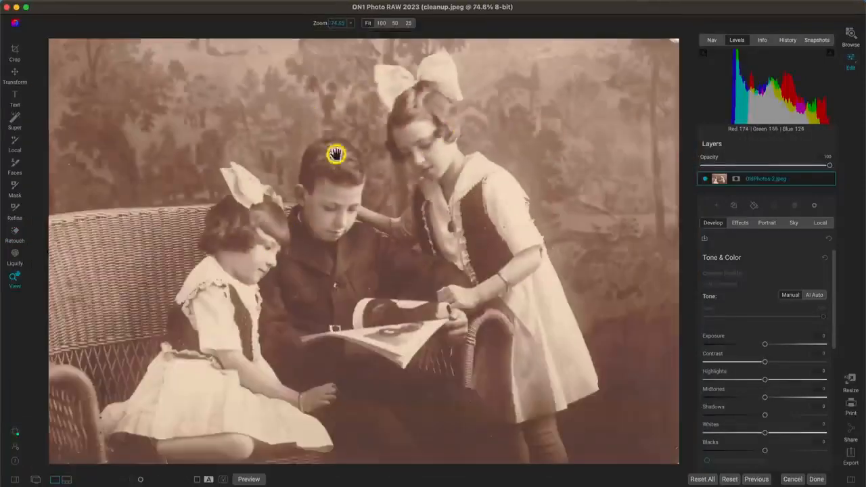
{"action": "left_click", "coordinate": [401, 97]}
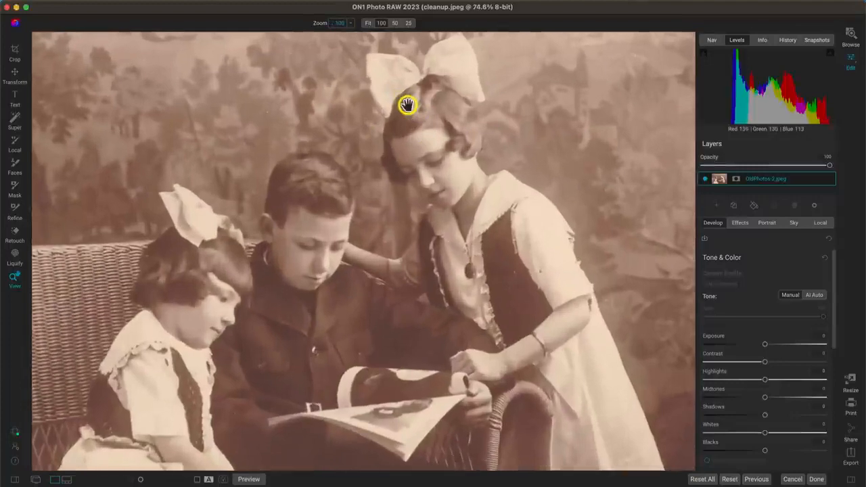
{"action": "key", "text": "super+="}
{"action": "key", "text": "super+="}
{"action": "scroll", "coordinate": [435, 146], "scroll_direction": "up", "scroll_amount": 8}
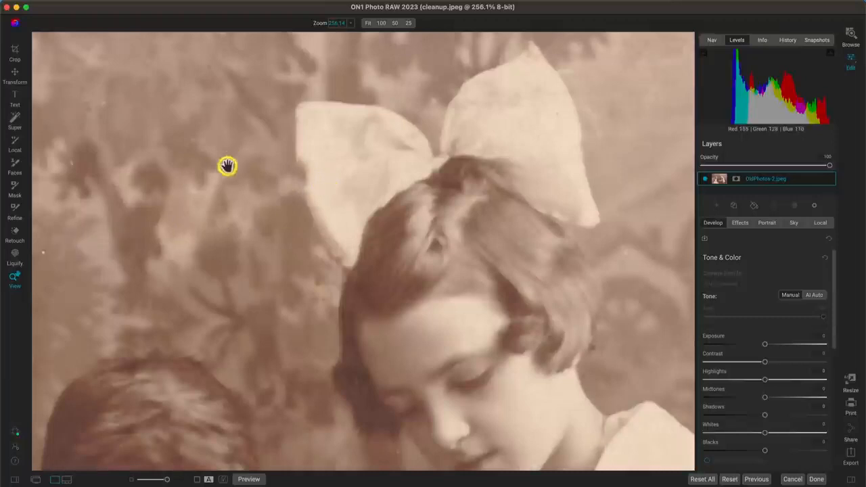
{"action": "left_click", "coordinate": [15, 233]}
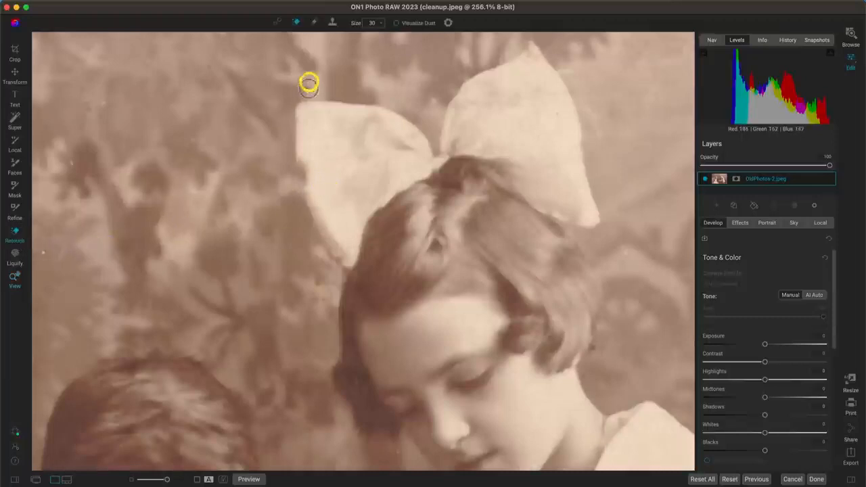
{"action": "left_click", "coordinate": [276, 23]}
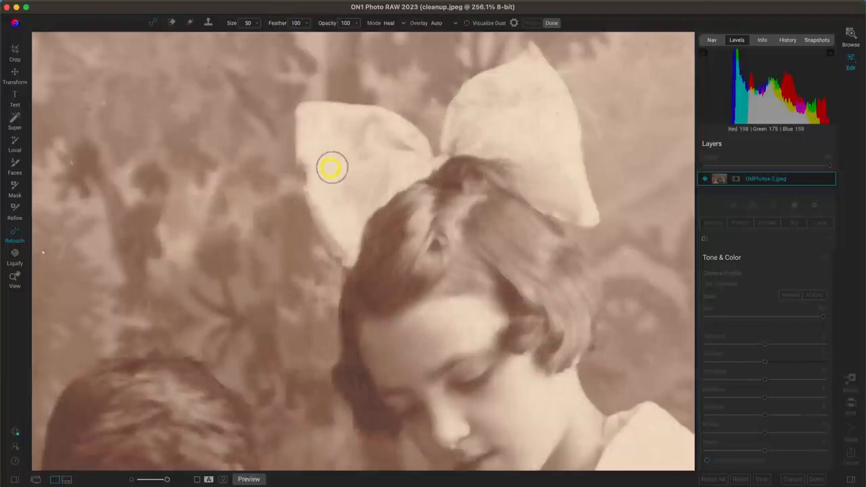
{"action": "key", "text": "bracketleft"}
{"action": "key", "text": "bracketleft"}
{"action": "key", "text": "bracketleft"}
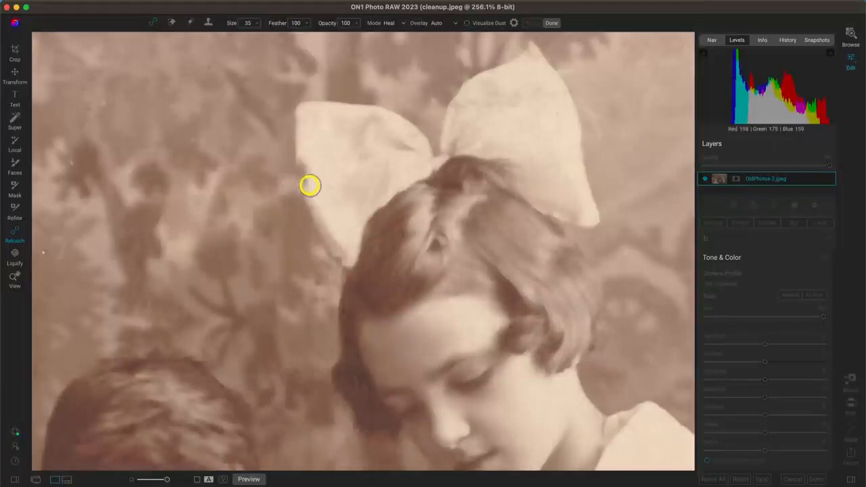
{"action": "mouse_move", "coordinate": [310, 185]}
{"action": "left_mouse_down"}
{"action": "mouse_move", "coordinate": [301, 159]}
{"action": "mouse_move", "coordinate": [307, 186]}
{"action": "mouse_move", "coordinate": [295, 200]}
{"action": "mouse_move", "coordinate": [317, 207]}
{"action": "left_mouse_up"}
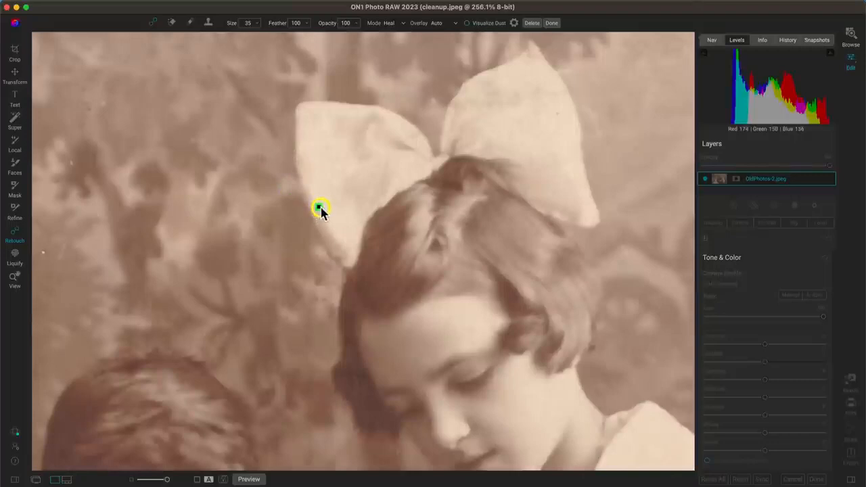
{"action": "left_click_drag", "start_coordinate": [320, 211], "coordinate": [321, 211]}
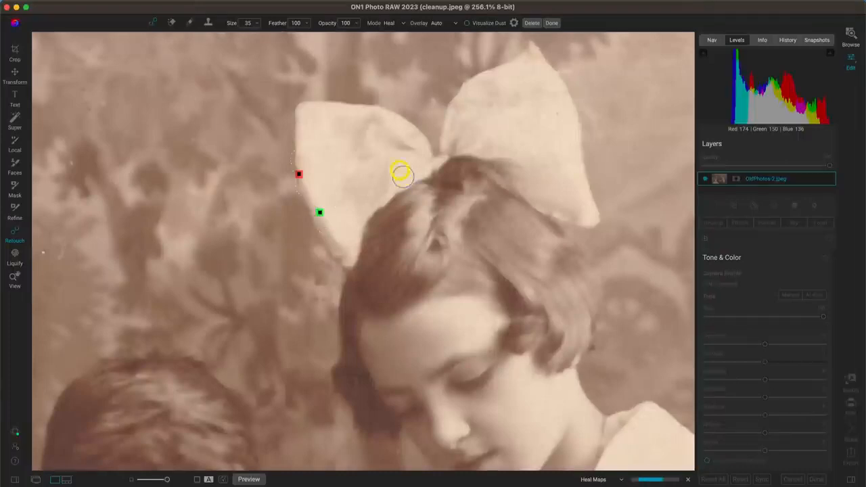
{"action": "left_click", "coordinate": [552, 23]}
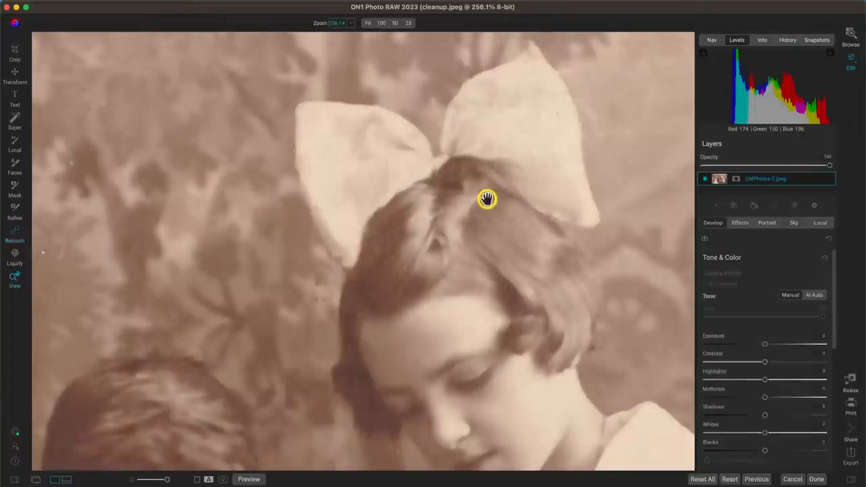
- Try resetting all retouching tools on the children's portrait, and undo the reset
{"action": "key", "text": "super+0"}
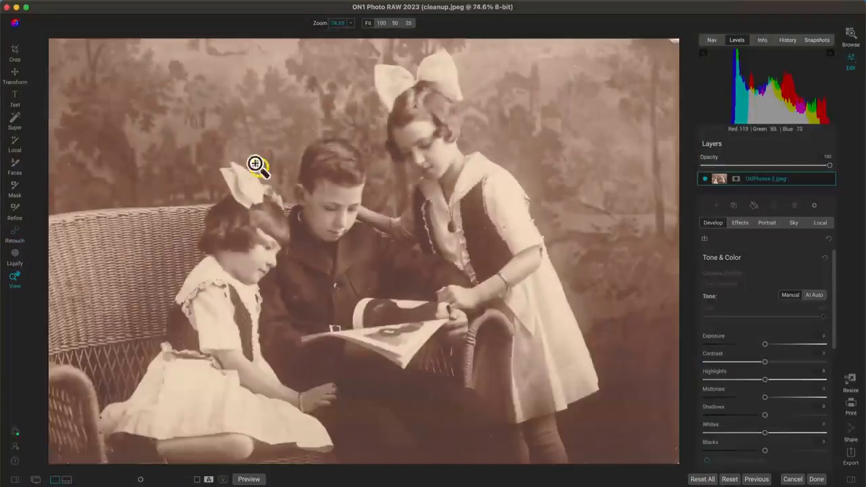
{"action": "left_click", "coordinate": [243, 2]}
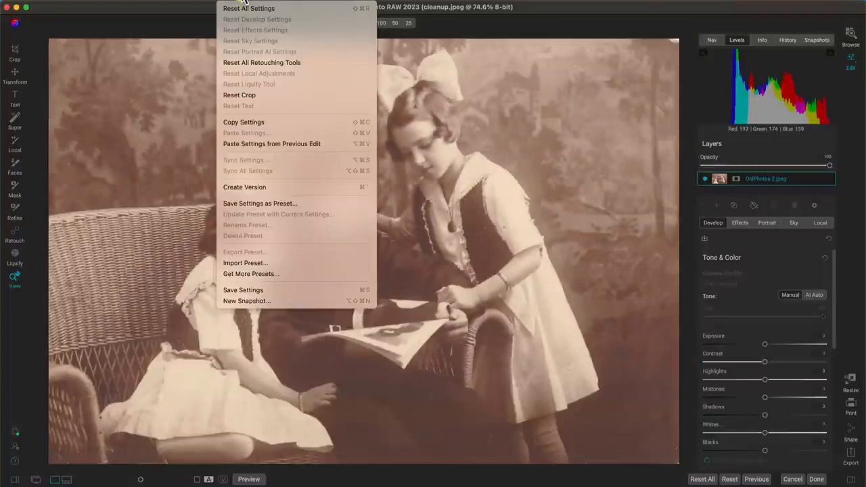
{"action": "left_click", "coordinate": [261, 62]}
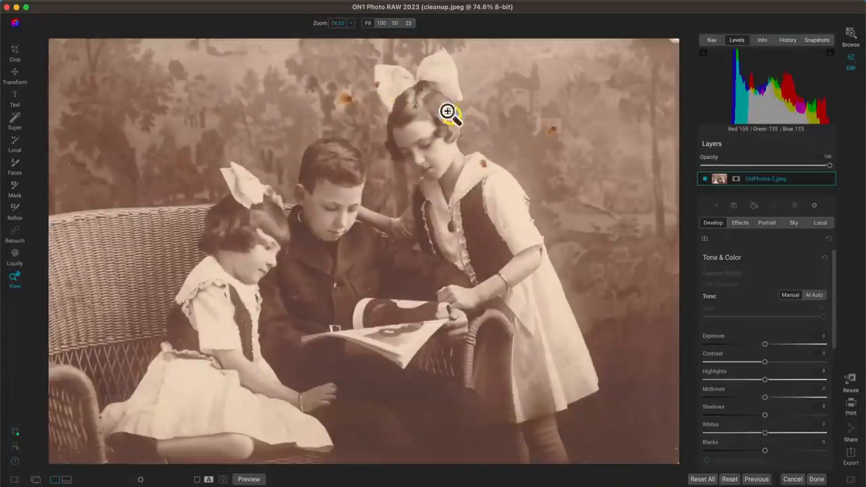
{"action": "left_click", "coordinate": [137, 3]}
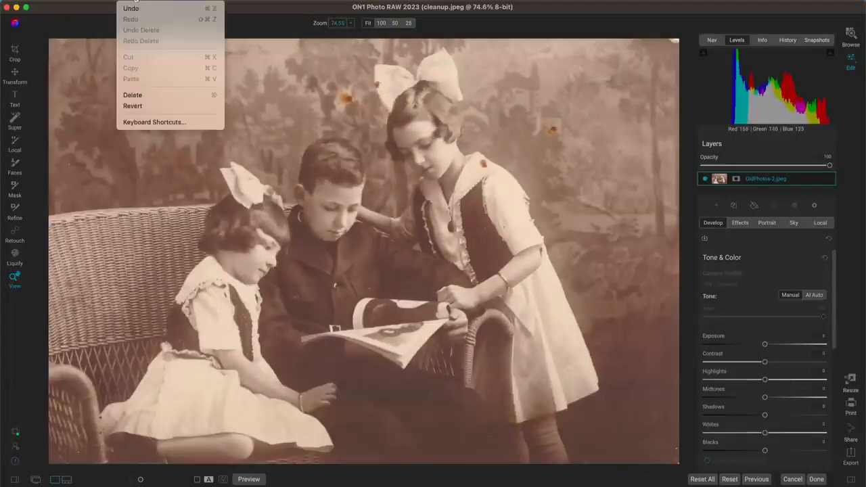
{"action": "left_click", "coordinate": [134, 10]}
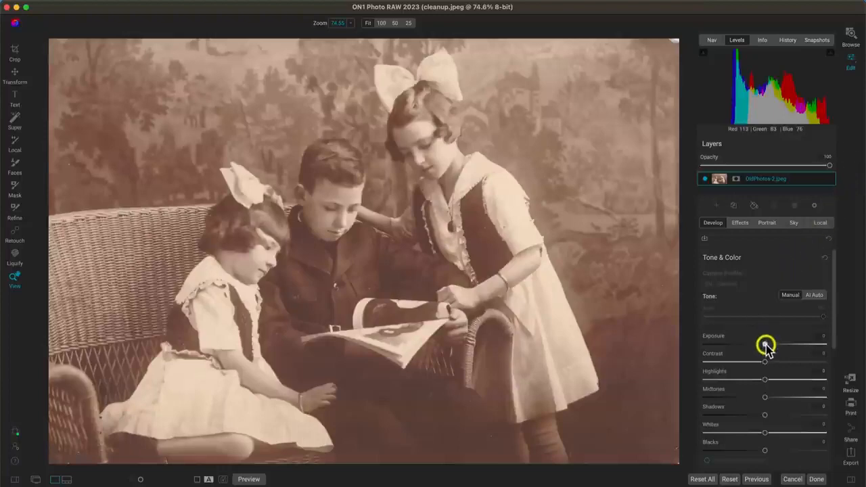
- Set Exposure to about -0.95, Contrast to 14, Midtones to 12 and Whites to 14, and compare the result with the original
{"action": "left_click_drag", "start_coordinate": [765, 345], "coordinate": [773, 362]}
{"action": "left_click_drag", "start_coordinate": [765, 397], "coordinate": [771, 399]}
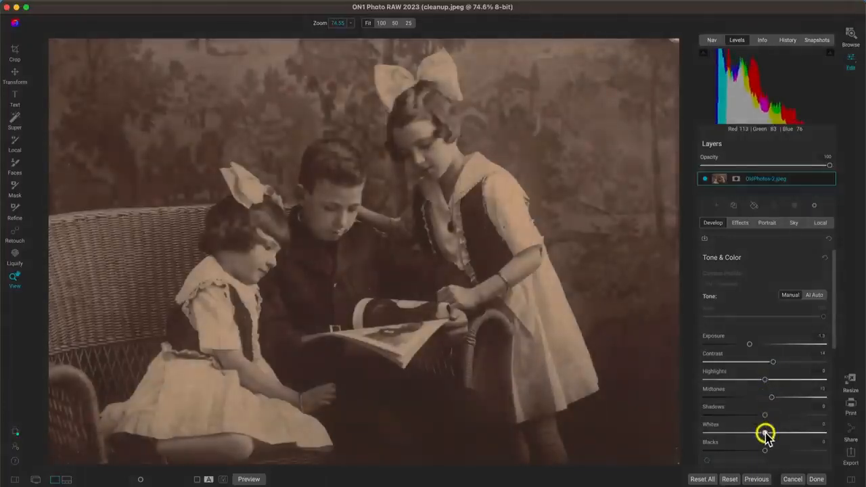
{"action": "left_click_drag", "start_coordinate": [765, 432], "coordinate": [781, 434]}
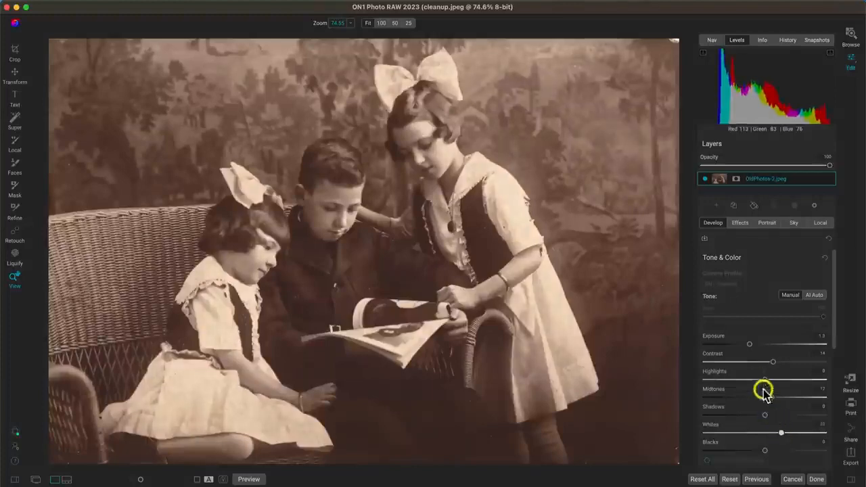
{"action": "left_click_drag", "start_coordinate": [749, 344], "coordinate": [753, 346]}
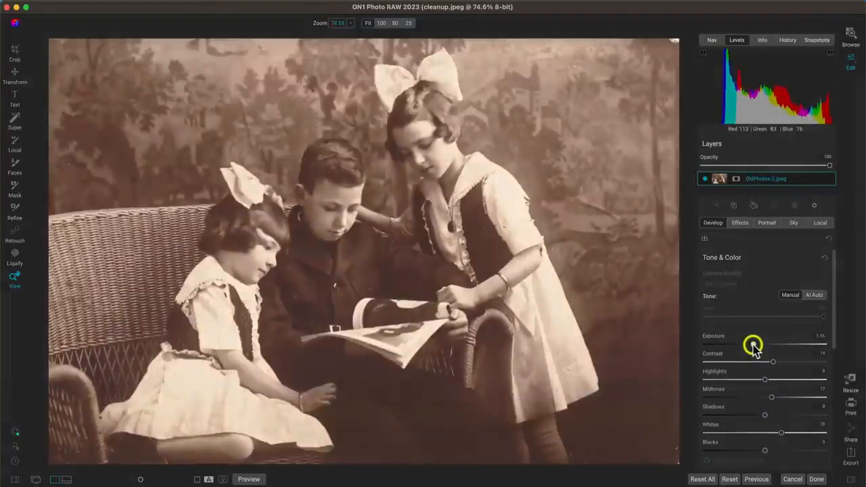
{"action": "left_click_drag", "start_coordinate": [781, 433], "coordinate": [773, 435]}
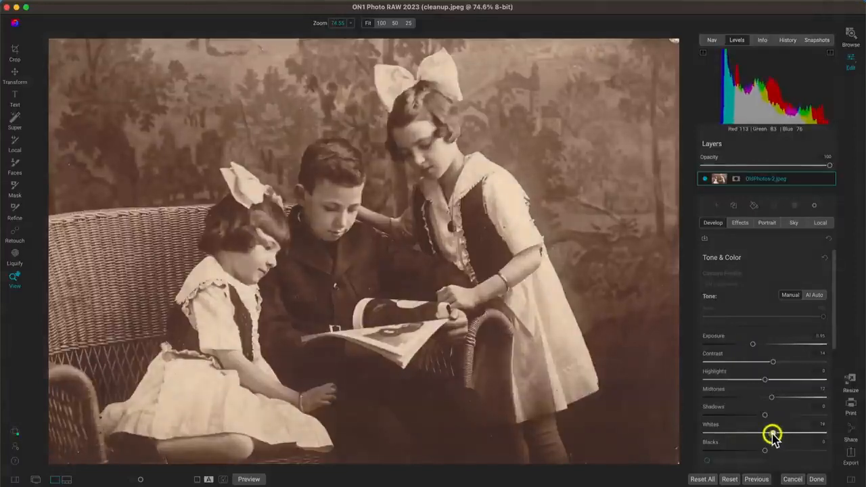
{"action": "key", "text": "backslash"}
{"action": "key", "text": "backslash"}
{"action": "key", "text": "backslash"}
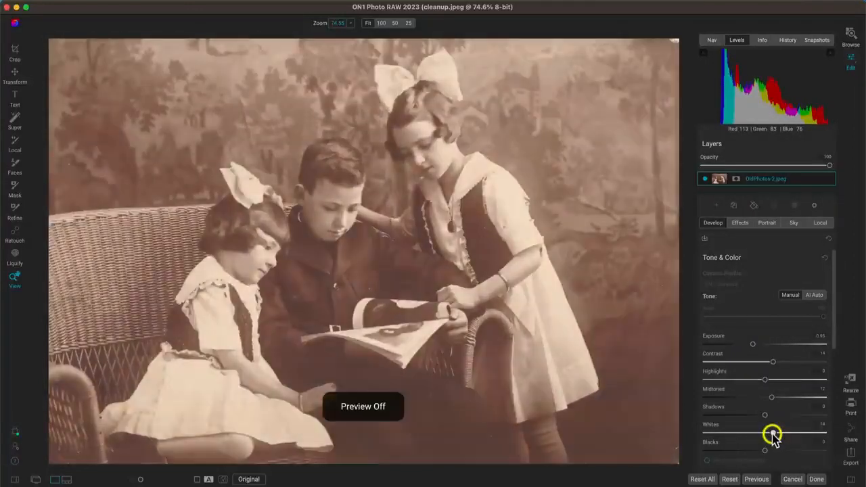
{"action": "key", "text": "backslash"}
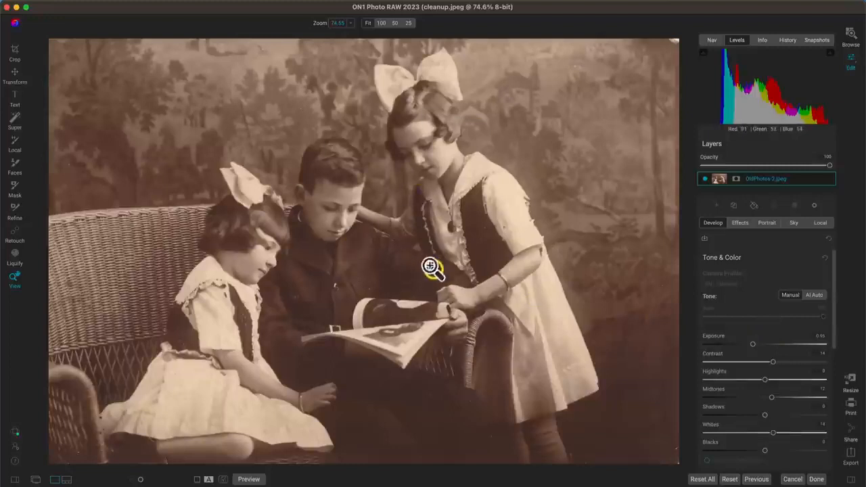
- Lower Temperature to about -38 and Saturation to about -18, and compare the portrait with the original
{"action": "scroll", "coordinate": [763, 321], "scroll_direction": "down", "scroll_amount": 5}
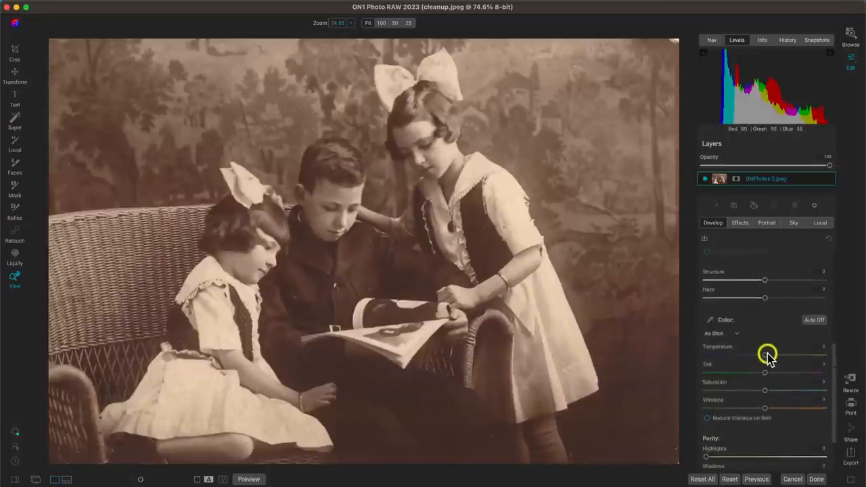
{"action": "left_click_drag", "start_coordinate": [763, 353], "coordinate": [741, 358]}
{"action": "left_click_drag", "start_coordinate": [764, 390], "coordinate": [754, 392]}
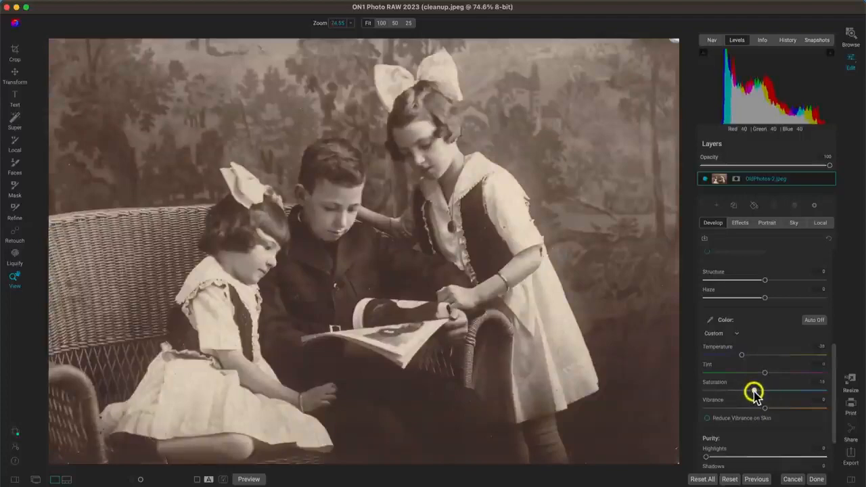
{"action": "key", "text": "backslash"}
{"action": "key", "text": "backslash"}
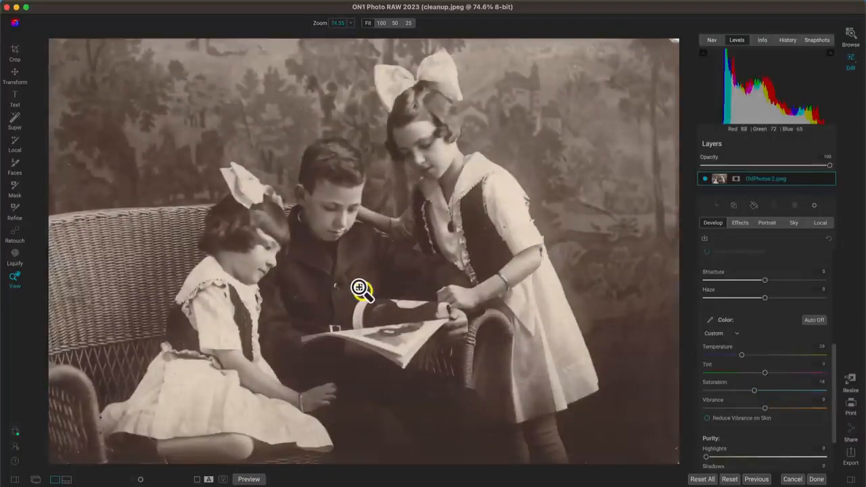
- Add a Borders filter to the children's portrait
{"action": "left_click", "coordinate": [742, 223]}
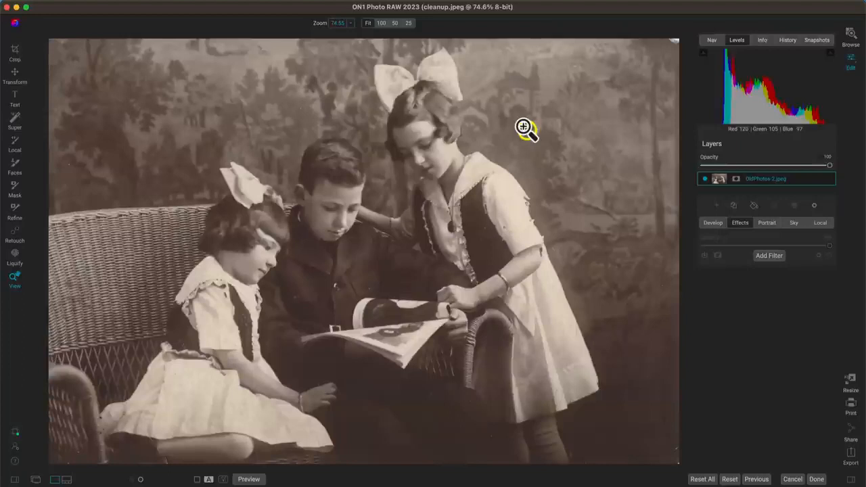
{"action": "left_click", "coordinate": [767, 256]}
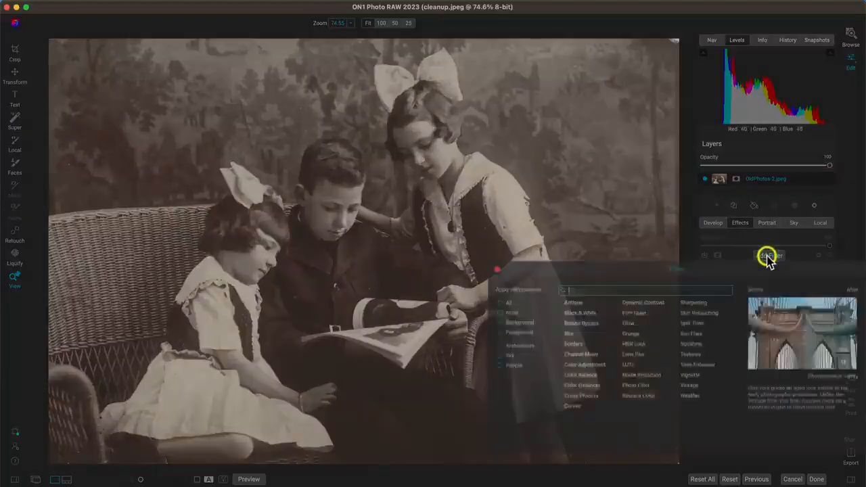
{"action": "left_click", "coordinate": [574, 344]}
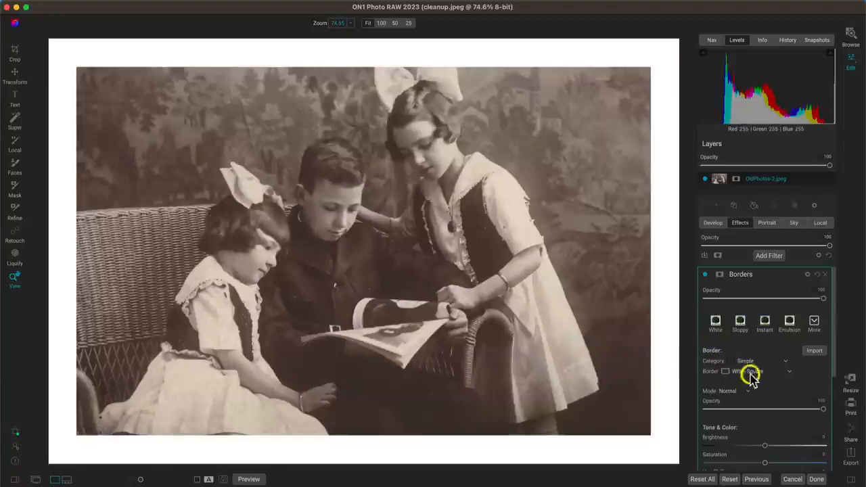
- Preview the Black, 35 Contact Sheet, 35 Dirty Cool and 645 Thick border styles on the children's portrait
{"action": "left_click", "coordinate": [814, 323]}
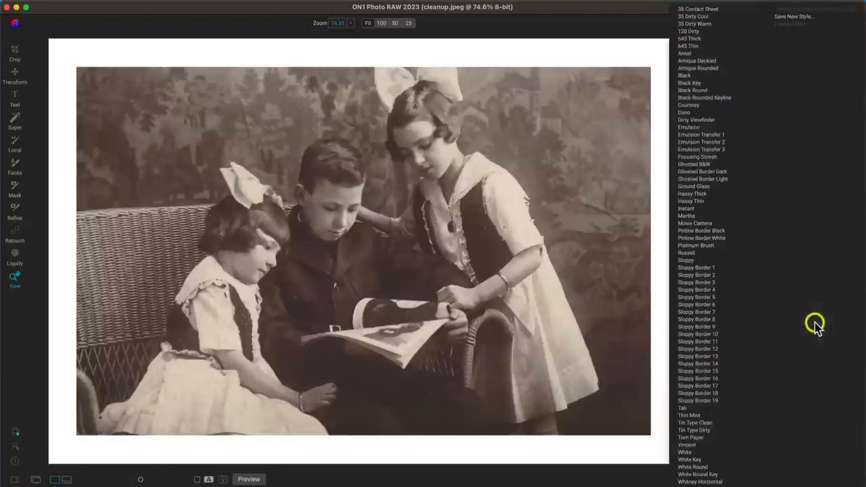
{"action": "left_click", "coordinate": [696, 75]}
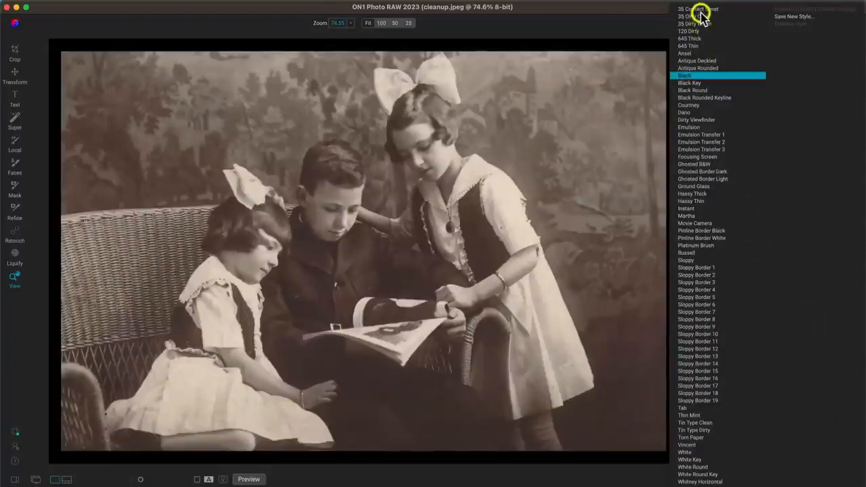
{"action": "left_click", "coordinate": [701, 9]}
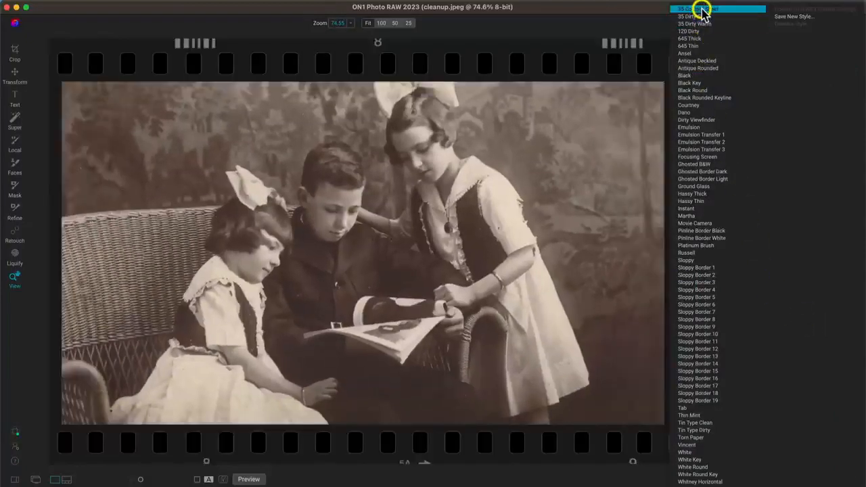
{"action": "left_click", "coordinate": [702, 14]}
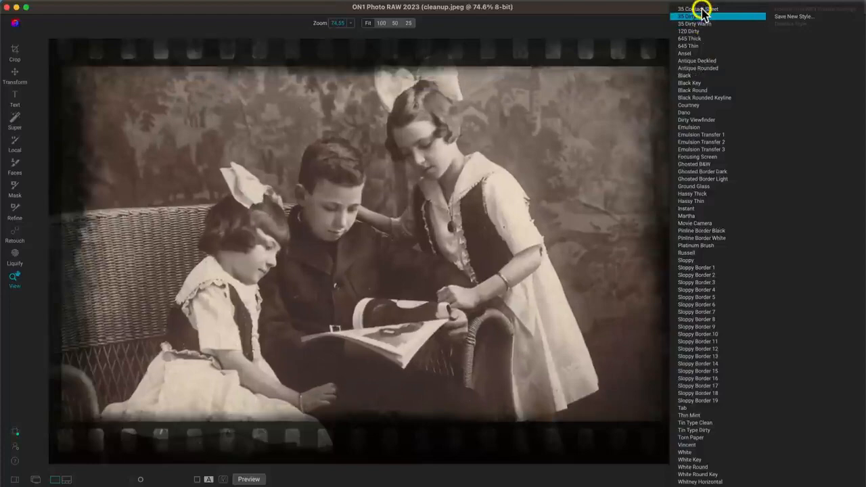
{"action": "key", "text": "Down"}
{"action": "key", "text": "Down"}
{"action": "key", "text": "Down"}
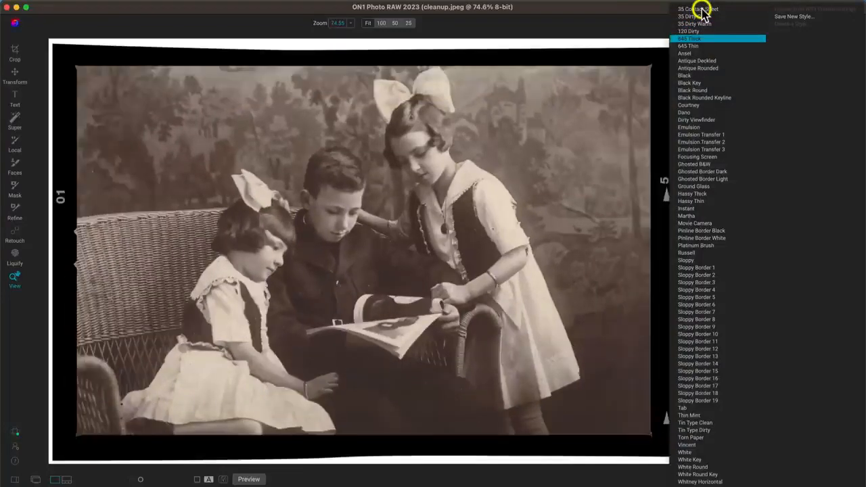
- Preview the Courtney, Dirty Viewfinder, Emulsion and Emulsion Transfer border styles on the portrait
{"action": "left_click", "coordinate": [704, 135]}
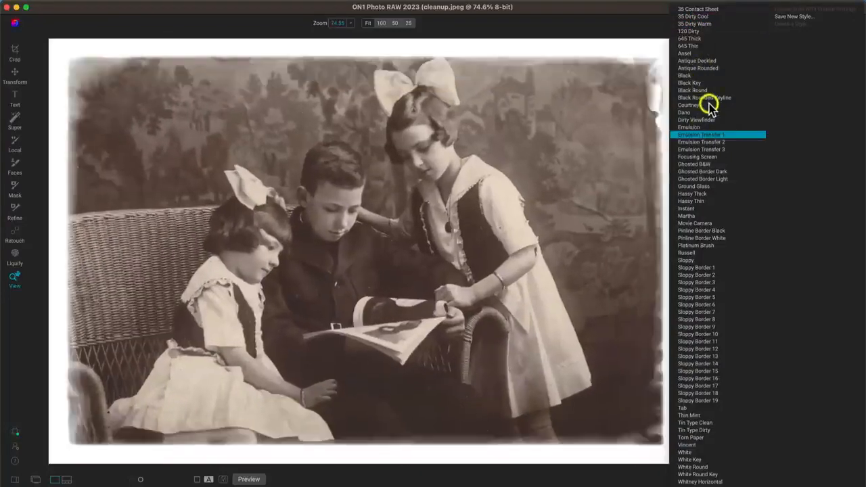
{"action": "left_click", "coordinate": [703, 105]}
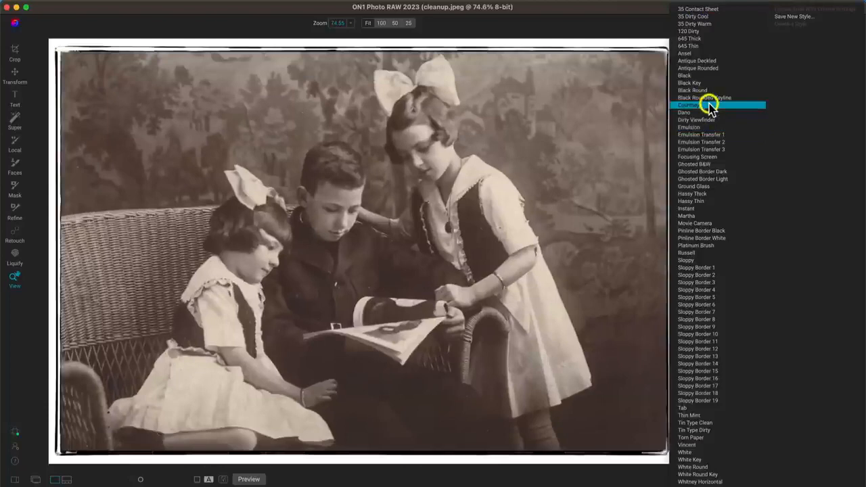
{"action": "key", "text": "Down"}
{"action": "key", "text": "Down"}
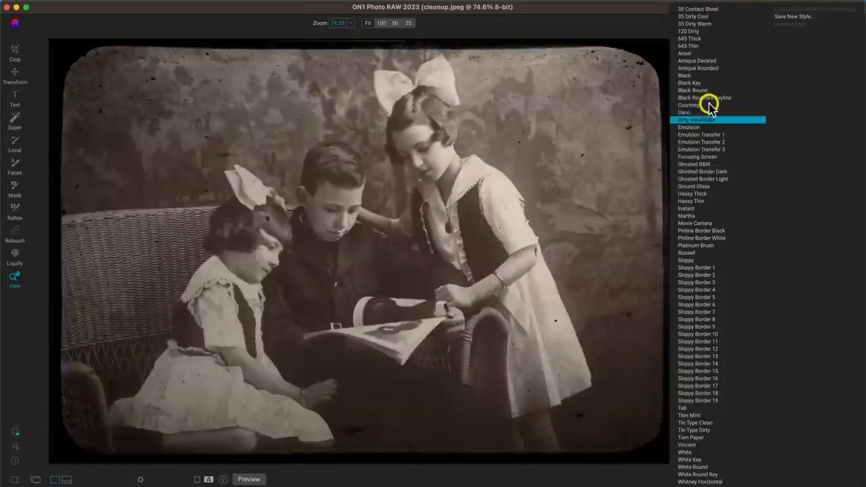
{"action": "key", "text": "Down"}
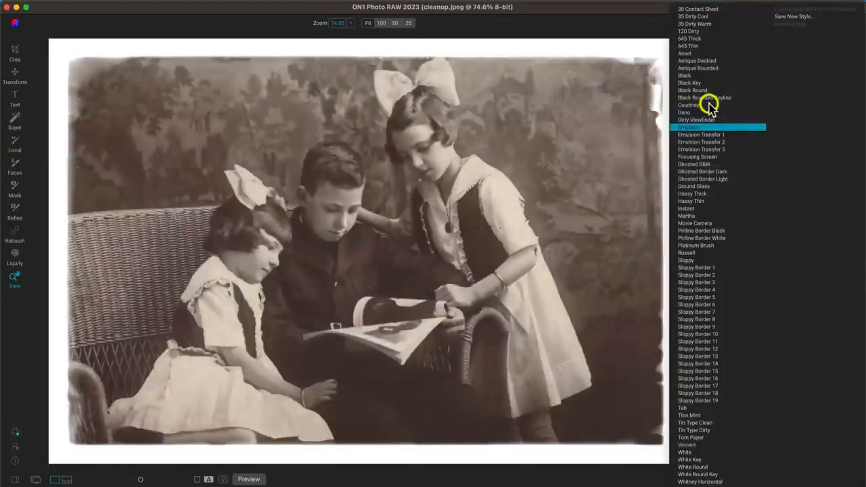
{"action": "key", "text": "Down"}
{"action": "key", "text": "Down"}
{"action": "key", "text": "Down"}
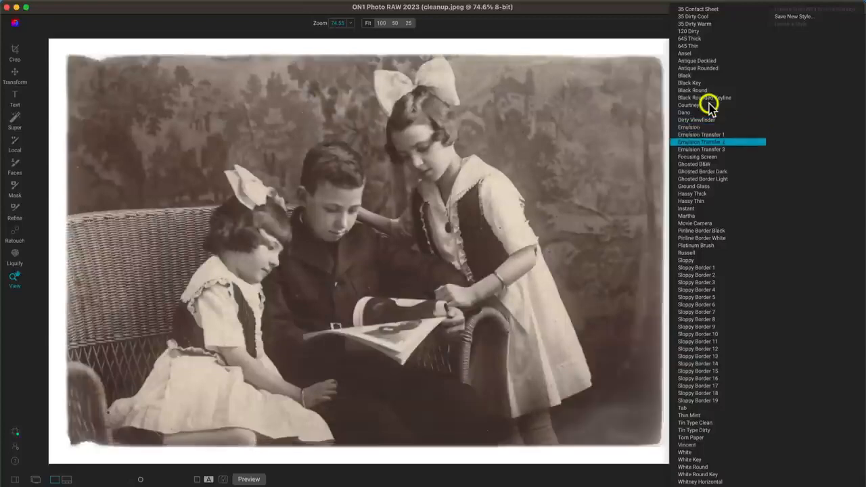
{"action": "key", "text": "Down"}
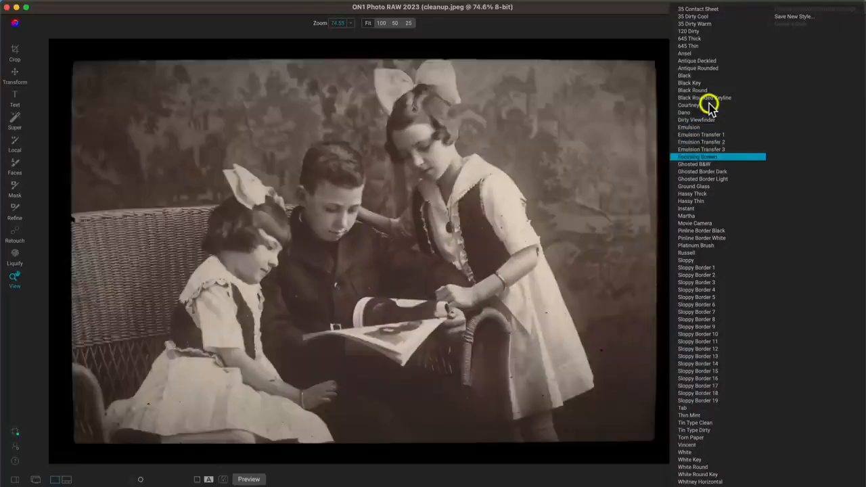
- Compare the Ghosted B&W and Focusing Screen borders, apply Focusing Screen, and inspect the portrait at 100% zoom
{"action": "key", "text": "Down"}
{"action": "key", "text": "Up"}
{"action": "key", "text": "Down"}
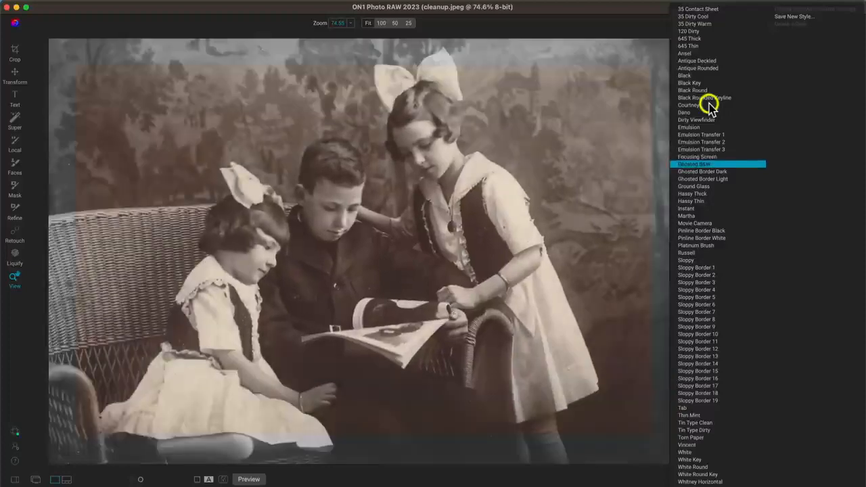
{"action": "key", "text": "Up"}
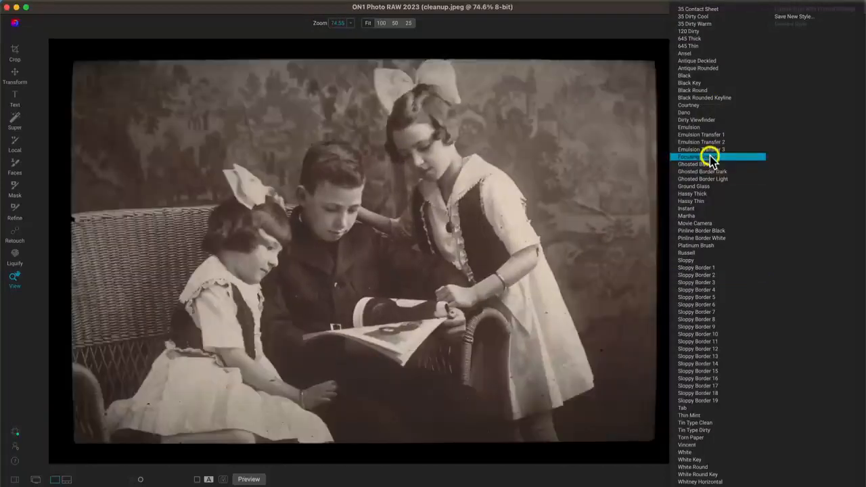
{"action": "left_click", "coordinate": [710, 156]}
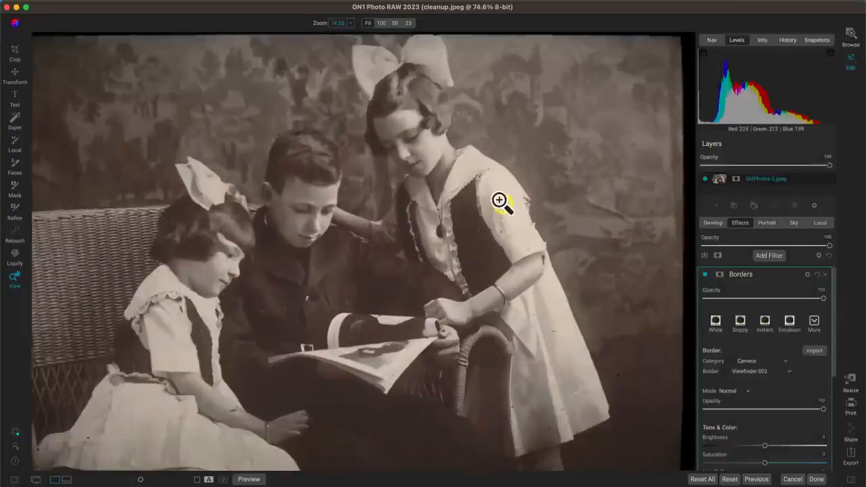
{"action": "left_click", "coordinate": [498, 200]}
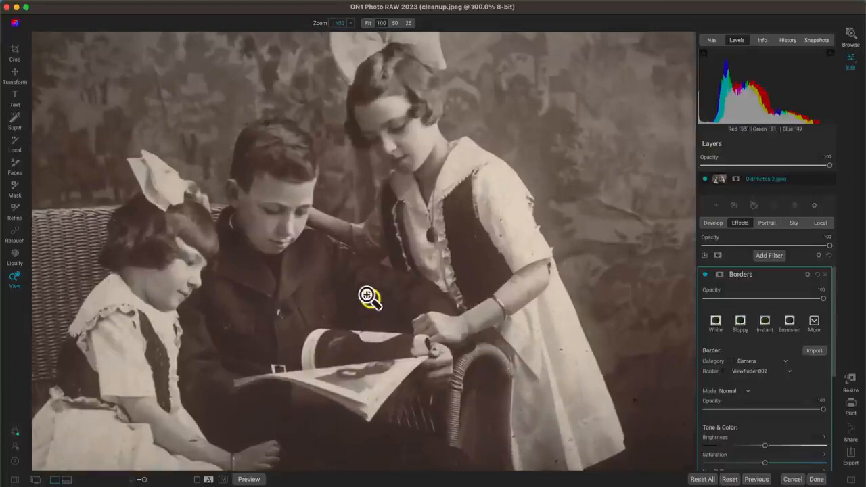
{"action": "left_click", "coordinate": [277, 219]}
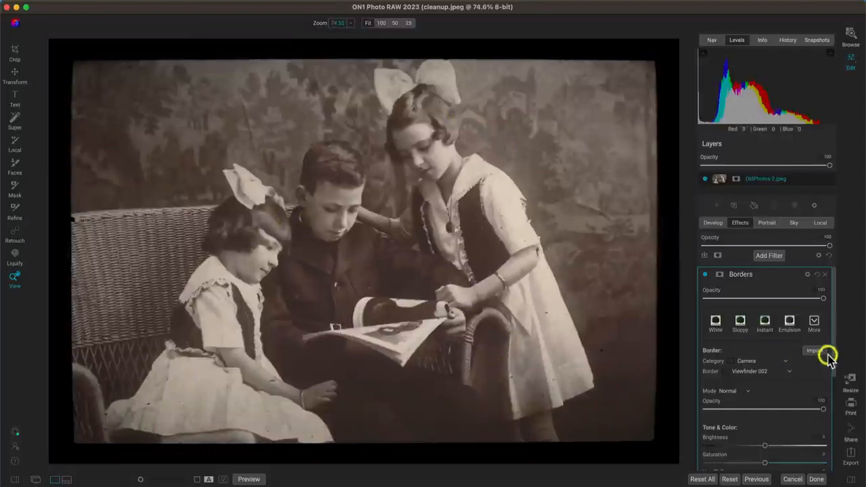
- Apply the White Round Key border style to the children's portrait
{"action": "left_click", "coordinate": [811, 321]}
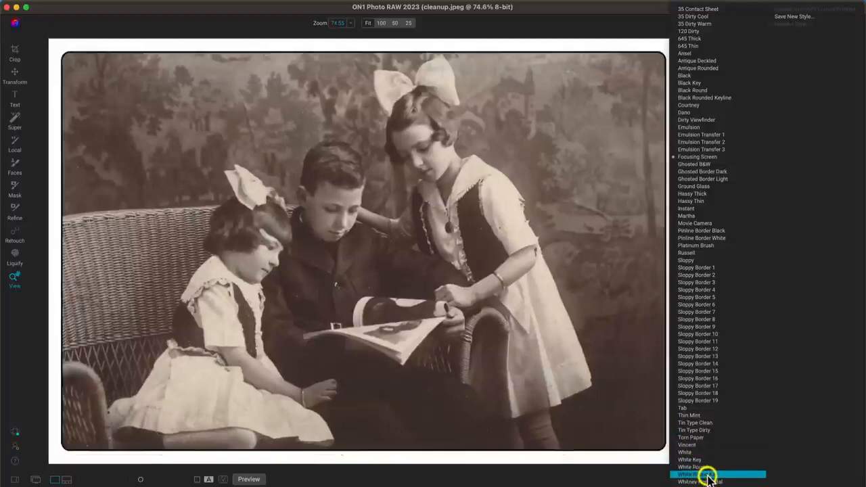
{"action": "left_click", "coordinate": [706, 475]}
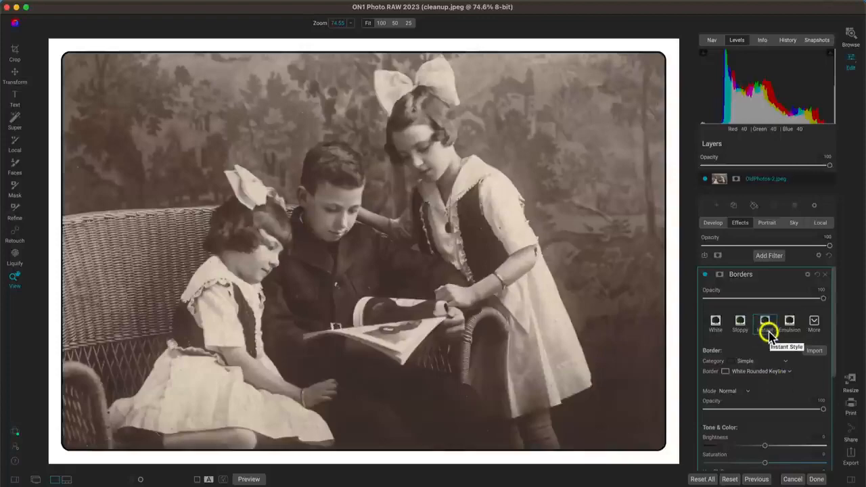
{"action": "key", "text": "backslash"}
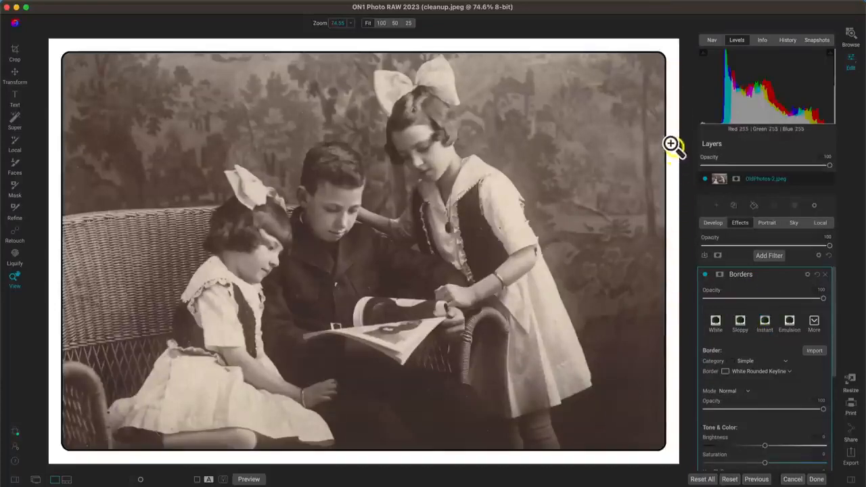
- Open the ship photo localadjustments.jpeg for editing and compare its preview with the original
{"action": "left_click", "coordinate": [722, 321]}
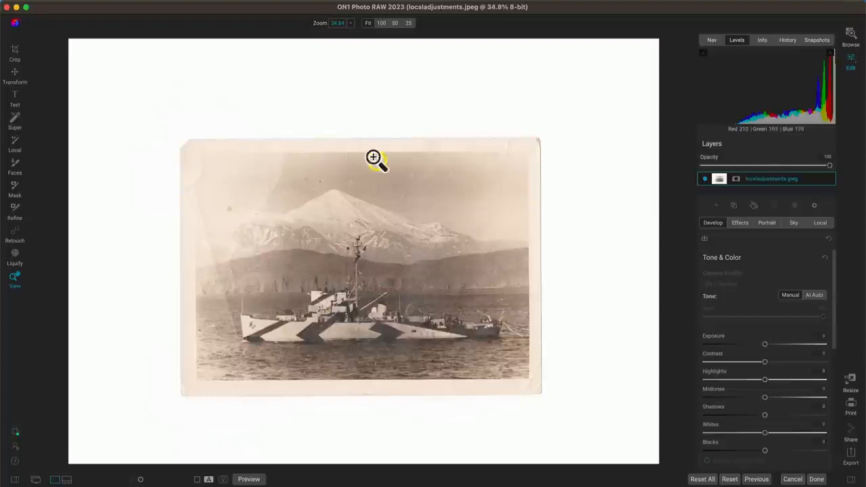
{"action": "key", "text": "p"}
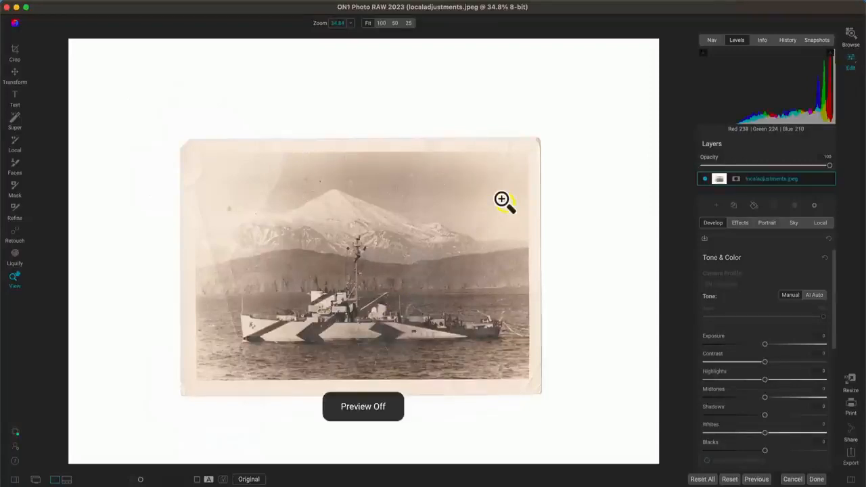
{"action": "key", "text": "p"}
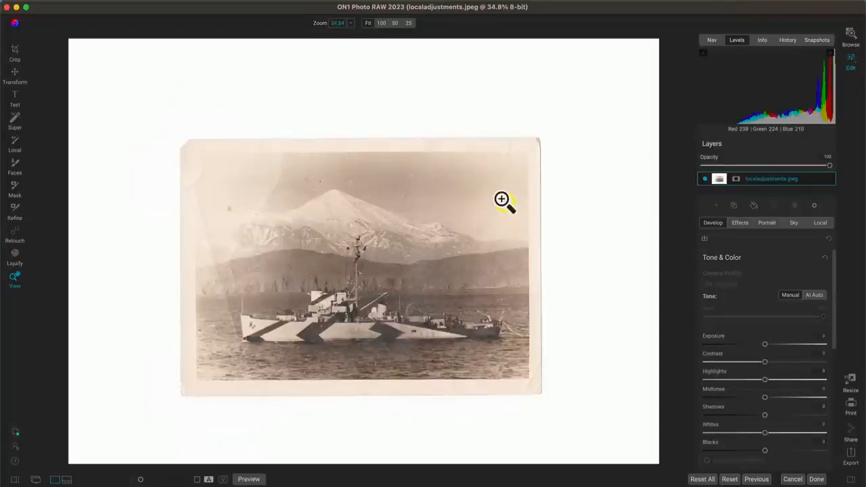
- Rename the ship photo's local adjustment as "burn vignette" and apply the Darken style to it
{"action": "left_click", "coordinate": [820, 223]}
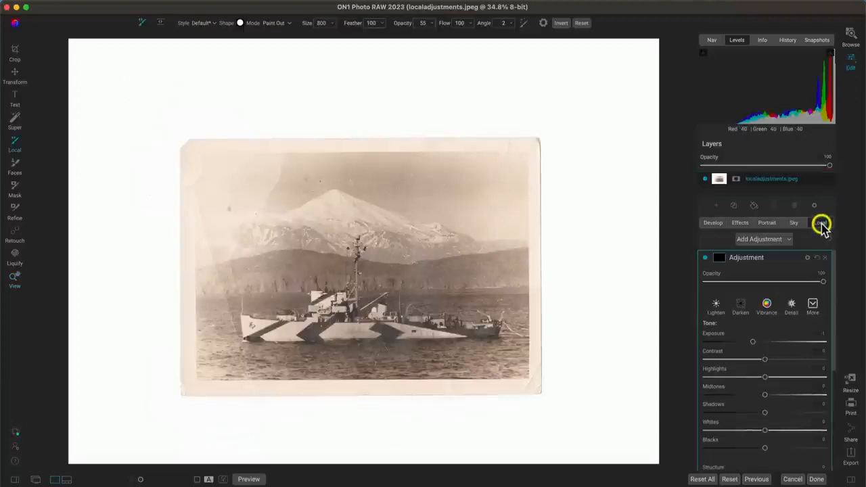
{"action": "double_click", "coordinate": [747, 262]}
{"action": "type", "text": "burn vignette"}
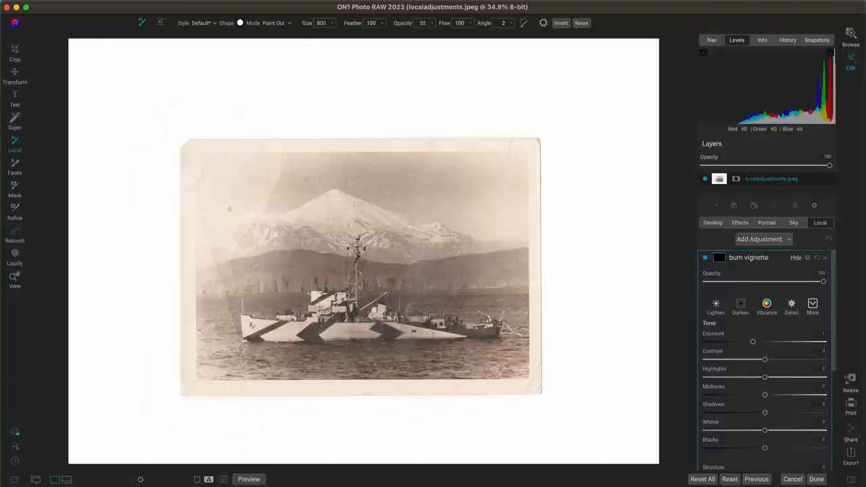
{"action": "left_click", "coordinate": [741, 304]}
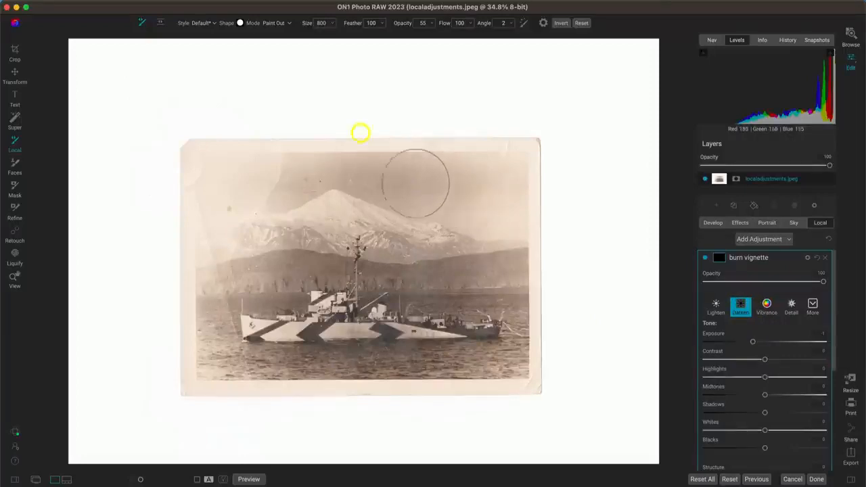
- Paint in the darkening around all edges of the ship photo with a size 1200 brush at 100 opacity
{"action": "left_click", "coordinate": [278, 23]}
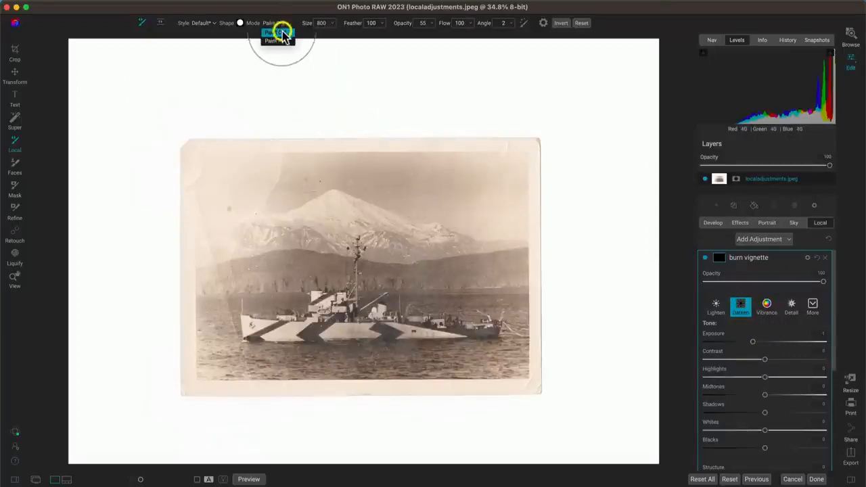
{"action": "left_click", "coordinate": [281, 32]}
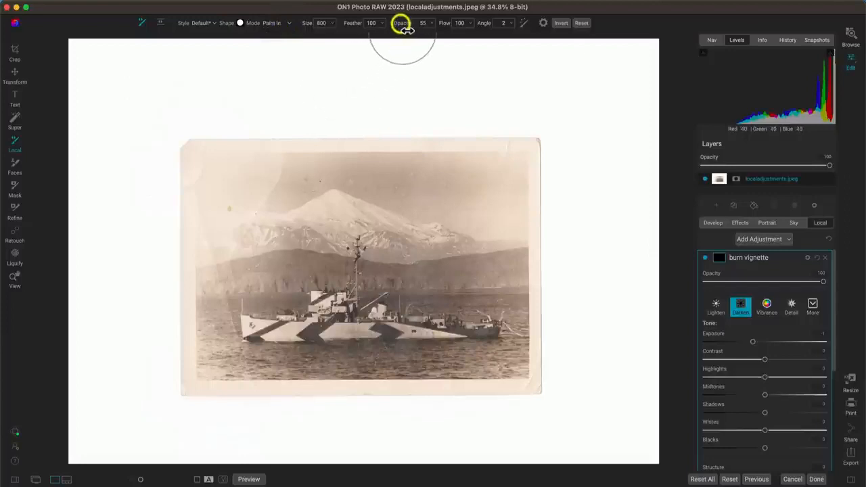
{"action": "left_click_drag", "start_coordinate": [402, 27], "coordinate": [458, 27]}
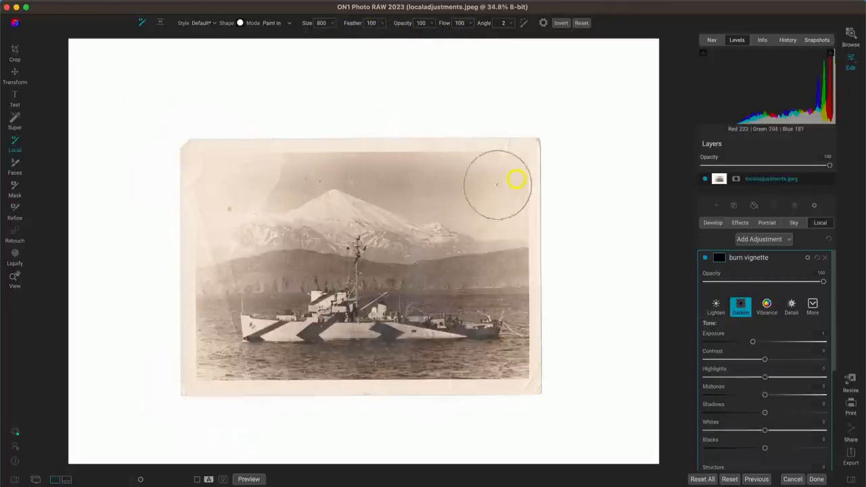
{"action": "key", "text": "bracketright"}
{"action": "key", "text": "bracketright"}
{"action": "key", "text": "bracketright"}
{"action": "key", "text": "bracketright"}
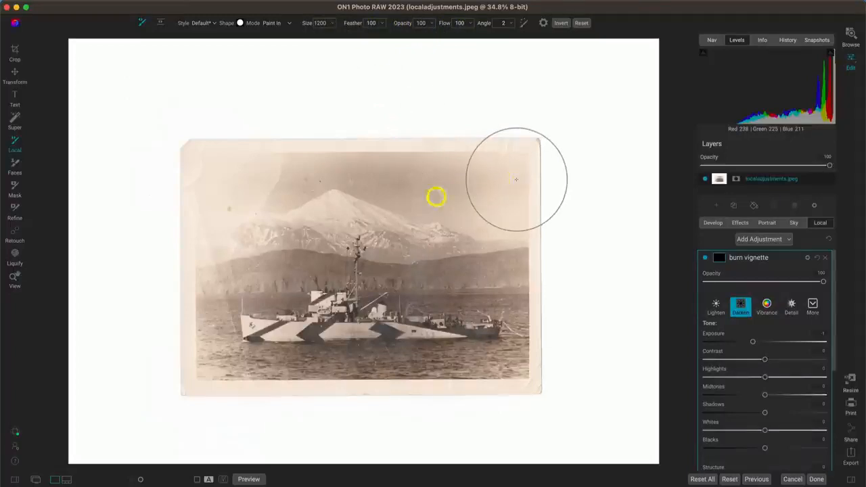
{"action": "mouse_move", "coordinate": [216, 183]}
{"action": "left_mouse_down"}
{"action": "mouse_move", "coordinate": [205, 151]}
{"action": "mouse_move", "coordinate": [269, 146]}
{"action": "mouse_move", "coordinate": [581, 174]}
{"action": "mouse_move", "coordinate": [549, 171]}
{"action": "mouse_move", "coordinate": [508, 190]}
{"action": "mouse_move", "coordinate": [525, 404]}
{"action": "left_mouse_up"}
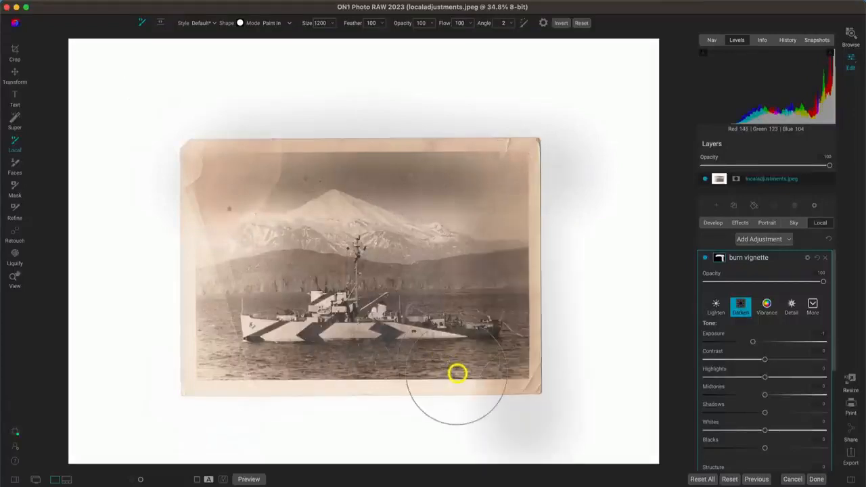
{"action": "mouse_move", "coordinate": [483, 392]}
{"action": "left_mouse_down"}
{"action": "mouse_move", "coordinate": [221, 392]}
{"action": "mouse_move", "coordinate": [182, 351]}
{"action": "mouse_move", "coordinate": [178, 226]}
{"action": "mouse_move", "coordinate": [187, 199]}
{"action": "mouse_move", "coordinate": [210, 162]}
{"action": "mouse_move", "coordinate": [321, 115]}
{"action": "left_mouse_up"}
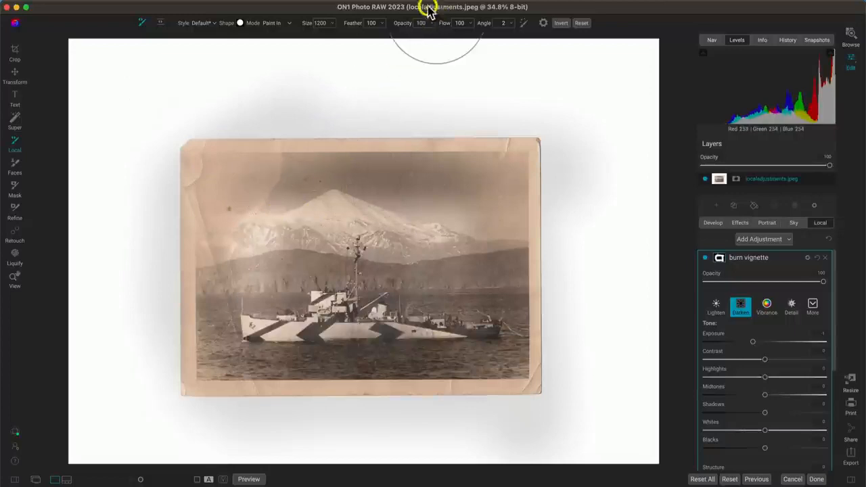
- Paint the darkening over the mountain at a brush opacity of 33, and compare the photo with the adjustment off and on
{"action": "left_click_drag", "start_coordinate": [404, 25], "coordinate": [356, 29]}
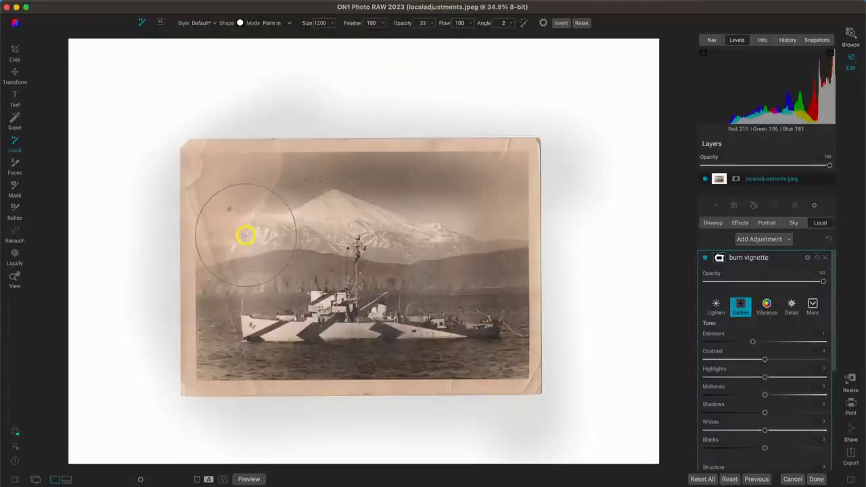
{"action": "left_click_drag", "start_coordinate": [342, 204], "coordinate": [441, 218]}
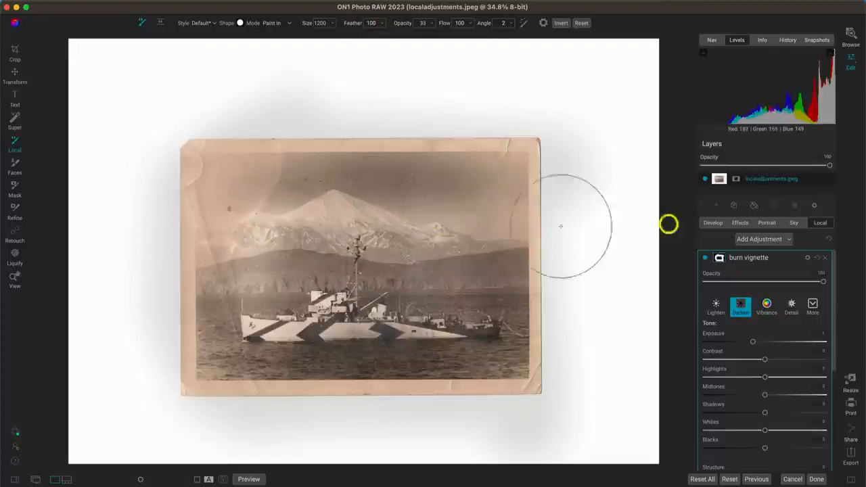
{"action": "key", "text": "z"}
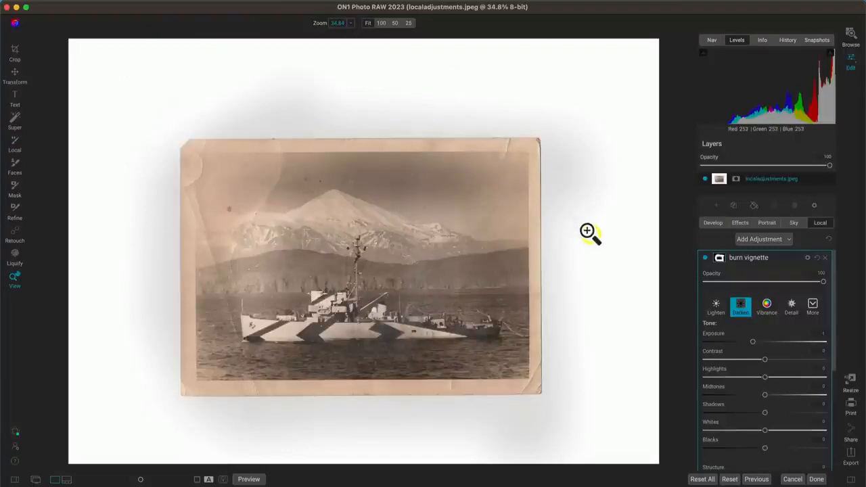
{"action": "left_click", "coordinate": [705, 258]}
{"action": "left_click", "coordinate": [706, 258]}
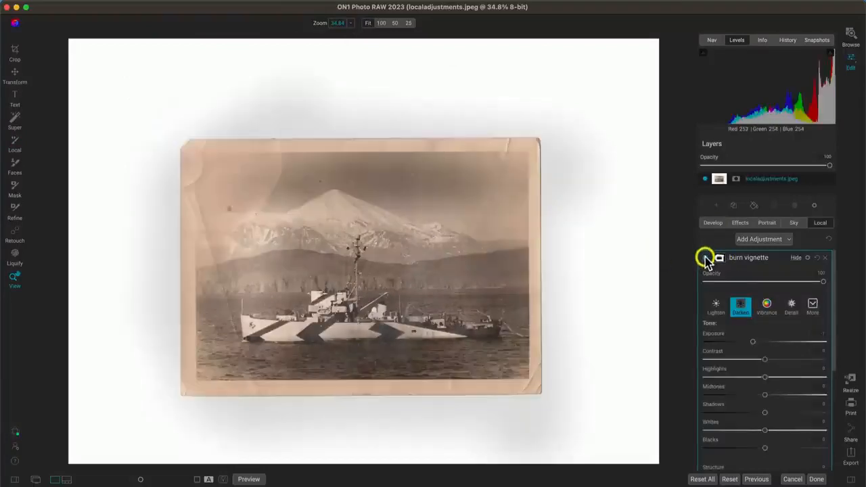
- Protect the ship photo's highlights from the burn vignette at 35, and compare the adjustment off and on
{"action": "left_click", "coordinate": [705, 258]}
{"action": "left_click", "coordinate": [706, 258]}
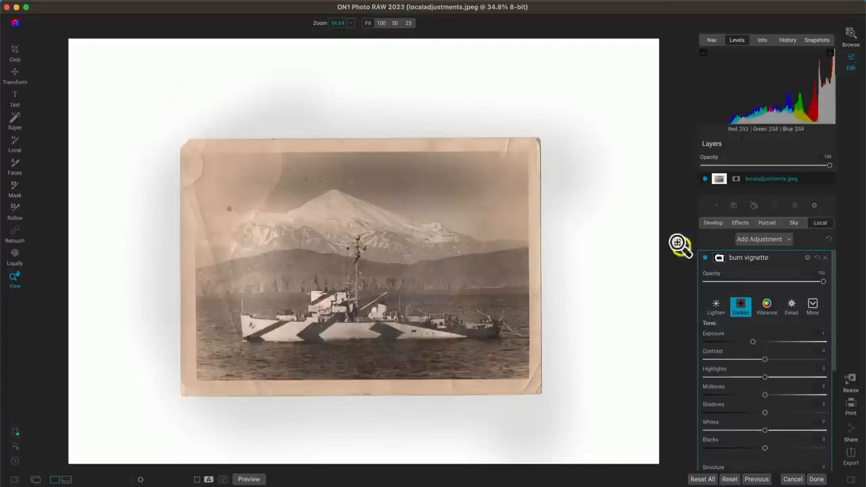
{"action": "left_click", "coordinate": [810, 259]}
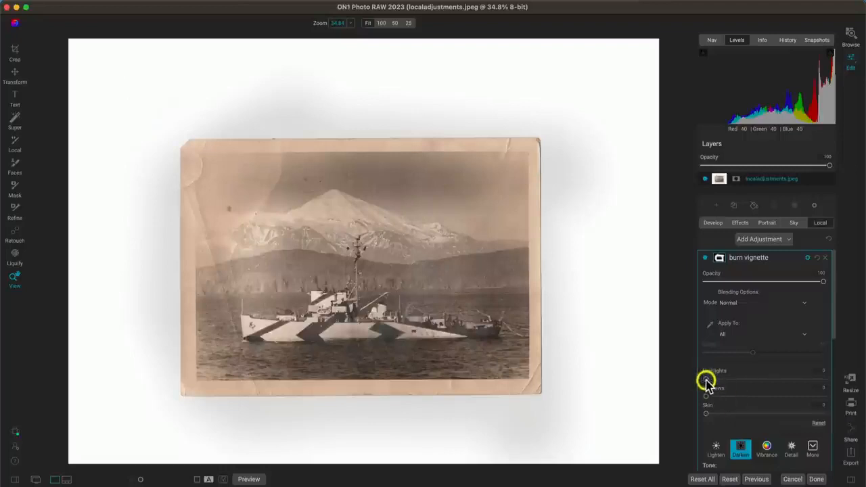
{"action": "left_click_drag", "start_coordinate": [707, 381], "coordinate": [769, 380]}
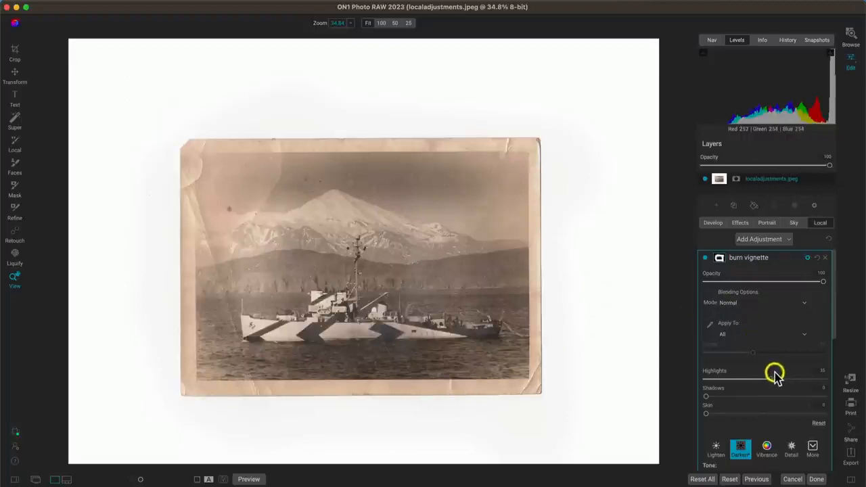
{"action": "left_click", "coordinate": [705, 258]}
{"action": "left_click", "coordinate": [704, 258]}
{"action": "left_click", "coordinate": [704, 258]}
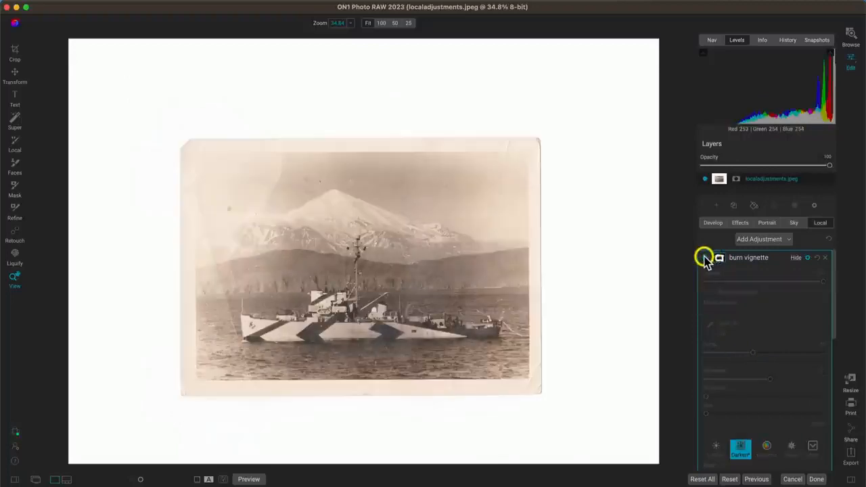
{"action": "left_click", "coordinate": [704, 258]}
{"action": "left_click", "coordinate": [705, 258]}
{"action": "left_click", "coordinate": [704, 258]}
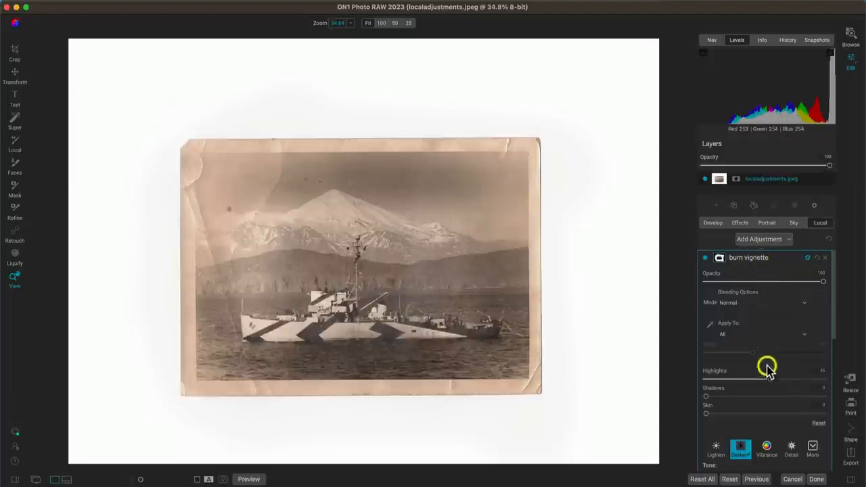
- Raise the burn vignette's highlight protection to 38, and reduce its overall opacity to 93
{"action": "mouse_move", "coordinate": [770, 379]}
{"action": "left_mouse_down"}
{"action": "mouse_move", "coordinate": [784, 376]}
{"action": "mouse_move", "coordinate": [737, 381]}
{"action": "mouse_move", "coordinate": [782, 380]}
{"action": "mouse_move", "coordinate": [773, 381]}
{"action": "left_mouse_up"}
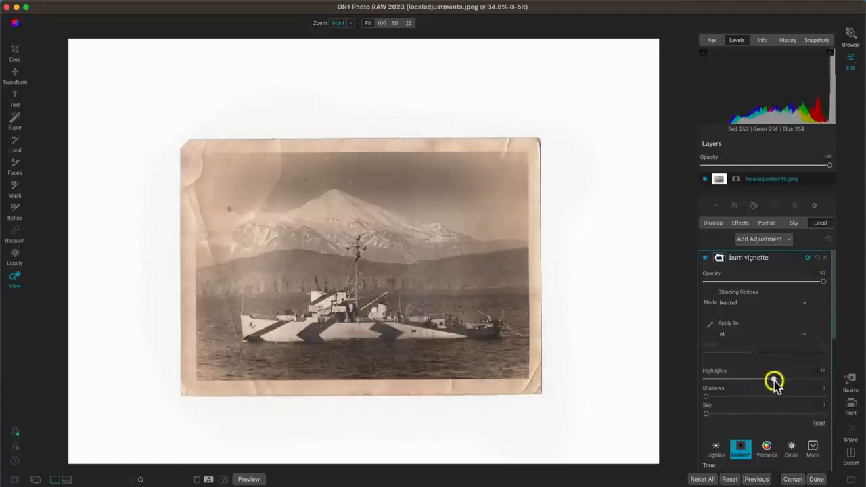
{"action": "left_click", "coordinate": [705, 259]}
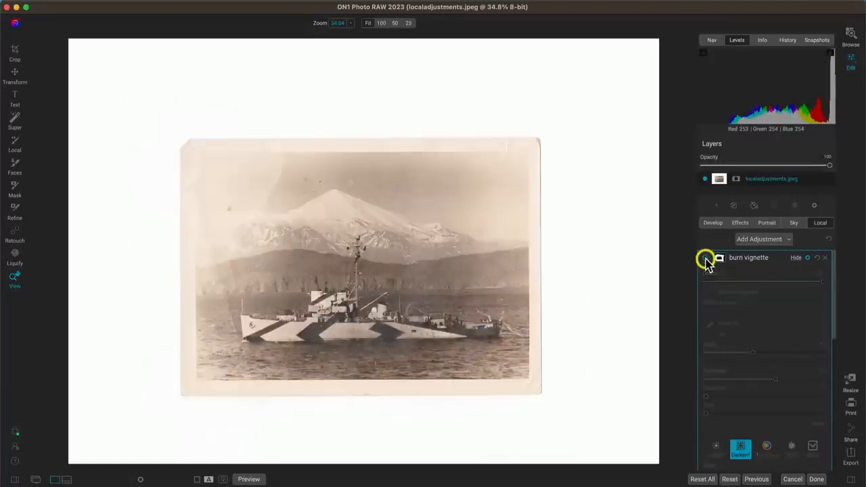
{"action": "left_click", "coordinate": [705, 259]}
{"action": "left_click", "coordinate": [705, 259]}
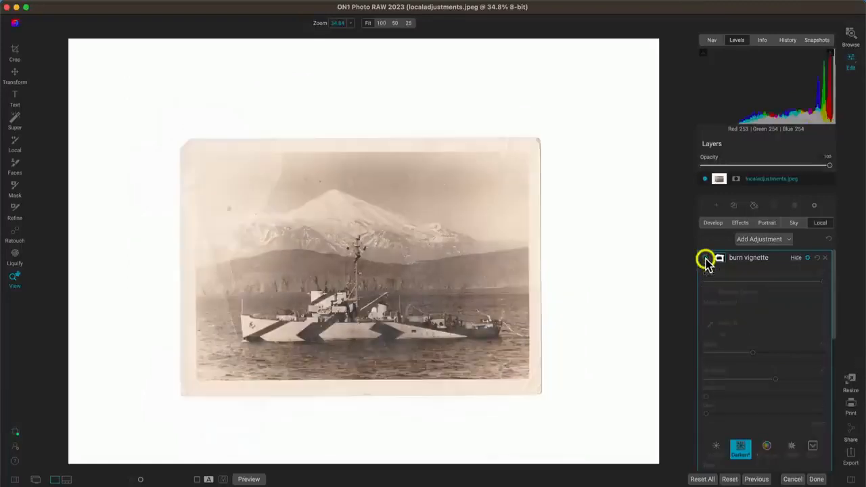
{"action": "left_click", "coordinate": [705, 259]}
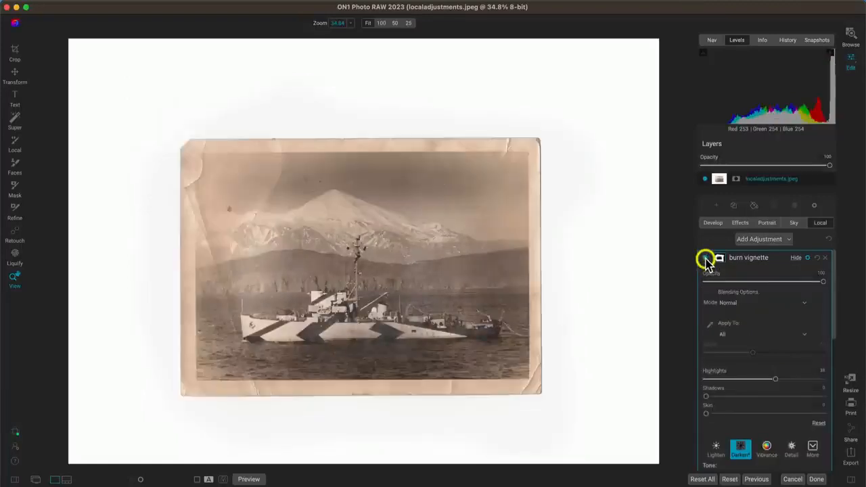
{"action": "left_click", "coordinate": [705, 259]}
{"action": "left_click", "coordinate": [706, 259]}
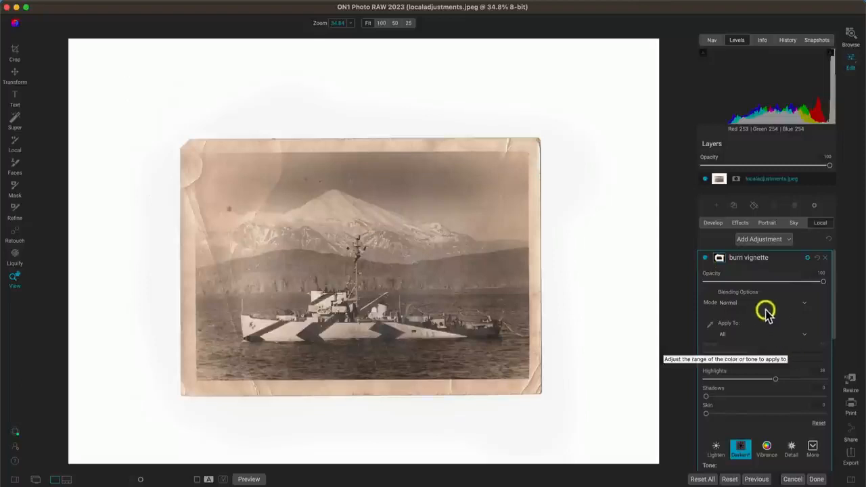
{"action": "mouse_move", "coordinate": [822, 282]}
{"action": "left_mouse_down"}
{"action": "mouse_move", "coordinate": [739, 290]}
{"action": "mouse_move", "coordinate": [814, 286]}
{"action": "left_mouse_up"}
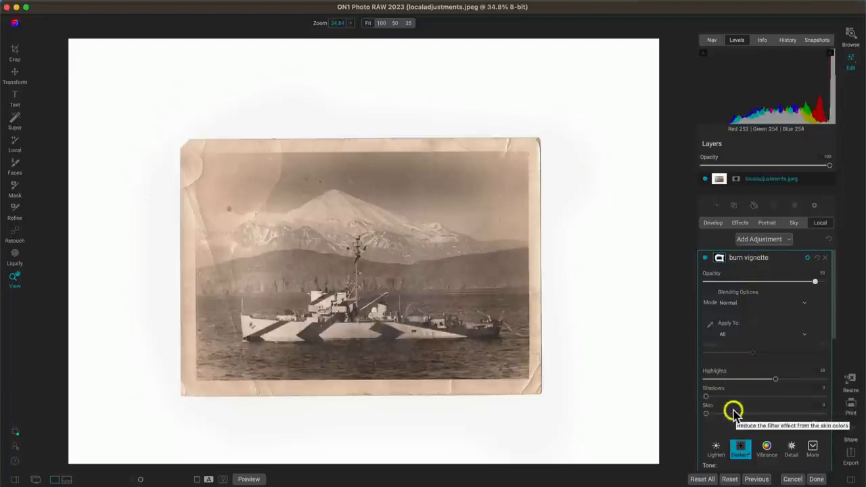
- Try protecting the shadows and skin colors from the burn vignette, and reset both amounts to 0
{"action": "left_click", "coordinate": [363, 359]}
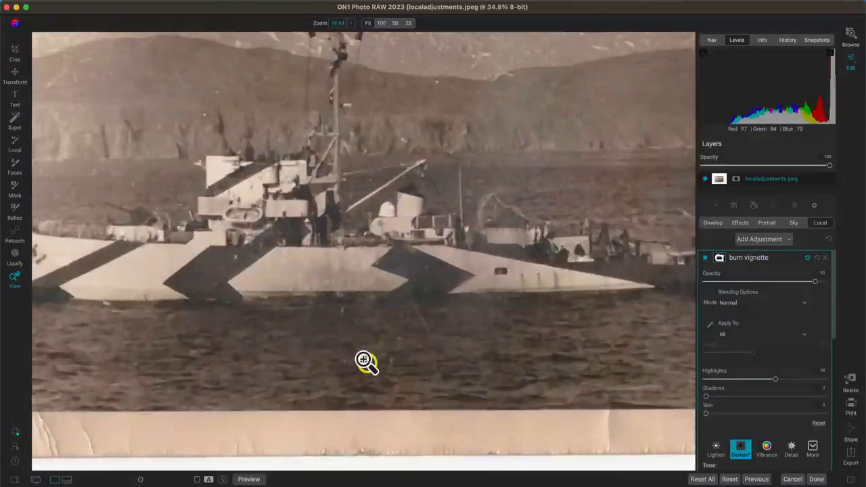
{"action": "mouse_move", "coordinate": [705, 396]}
{"action": "left_mouse_down"}
{"action": "mouse_move", "coordinate": [778, 395]}
{"action": "mouse_move", "coordinate": [699, 392]}
{"action": "mouse_move", "coordinate": [820, 393]}
{"action": "mouse_move", "coordinate": [707, 397]}
{"action": "left_mouse_up"}
{"action": "mouse_move", "coordinate": [778, 396]}
{"action": "left_mouse_down"}
{"action": "mouse_move", "coordinate": [819, 396]}
{"action": "mouse_move", "coordinate": [697, 391]}
{"action": "mouse_move", "coordinate": [840, 393]}
{"action": "mouse_move", "coordinate": [788, 395]}
{"action": "left_mouse_up"}
{"action": "double_click", "coordinate": [706, 390]}
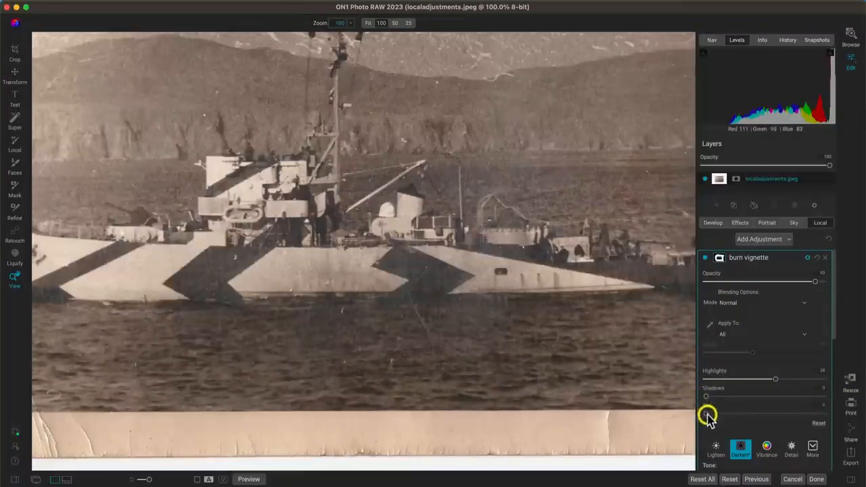
{"action": "left_click_drag", "start_coordinate": [707, 416], "coordinate": [776, 411]}
{"action": "double_click", "coordinate": [732, 409]}
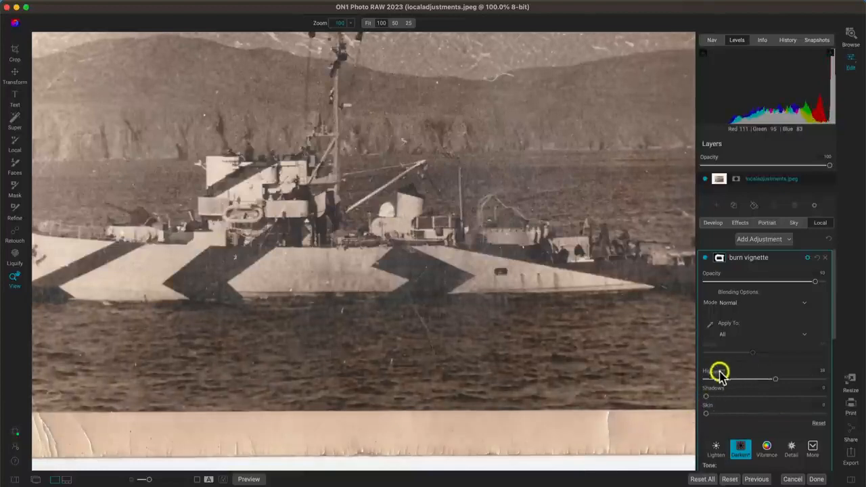
- Compare the whole ship photo with the burn vignette adjustment off and on
{"action": "left_click", "coordinate": [653, 288]}
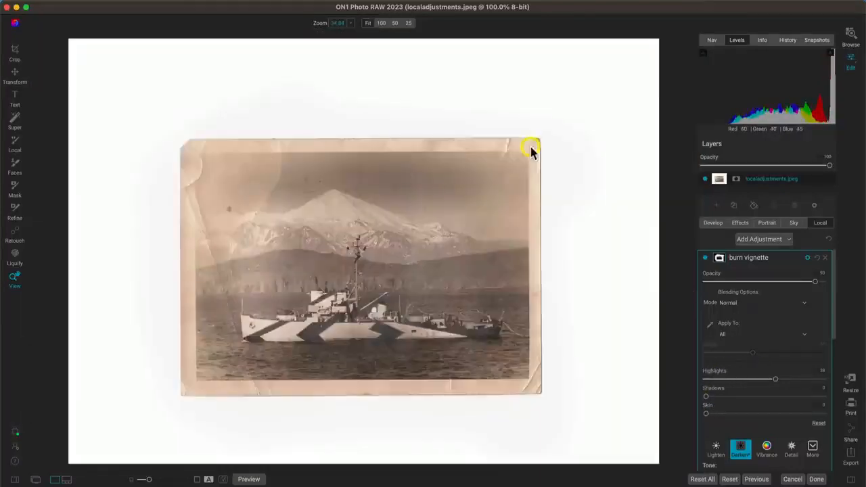
{"action": "left_click", "coordinate": [705, 259]}
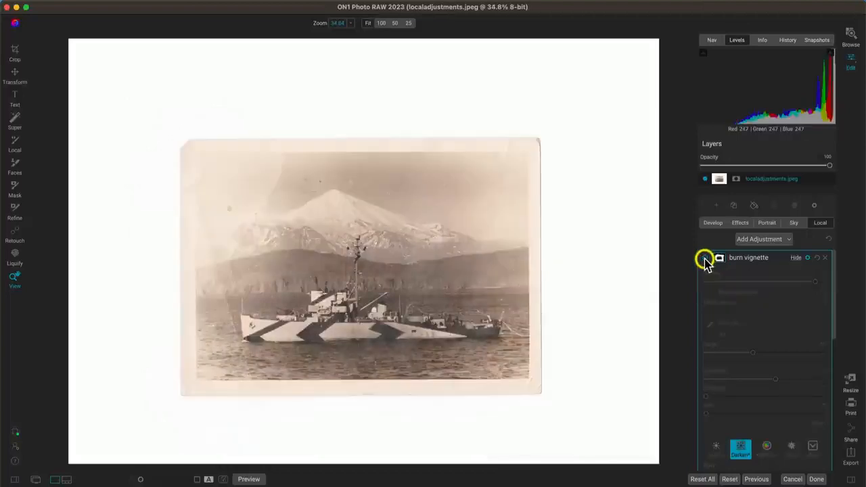
{"action": "left_click", "coordinate": [704, 258]}
{"action": "left_click", "coordinate": [704, 259]}
{"action": "left_click", "coordinate": [704, 258]}
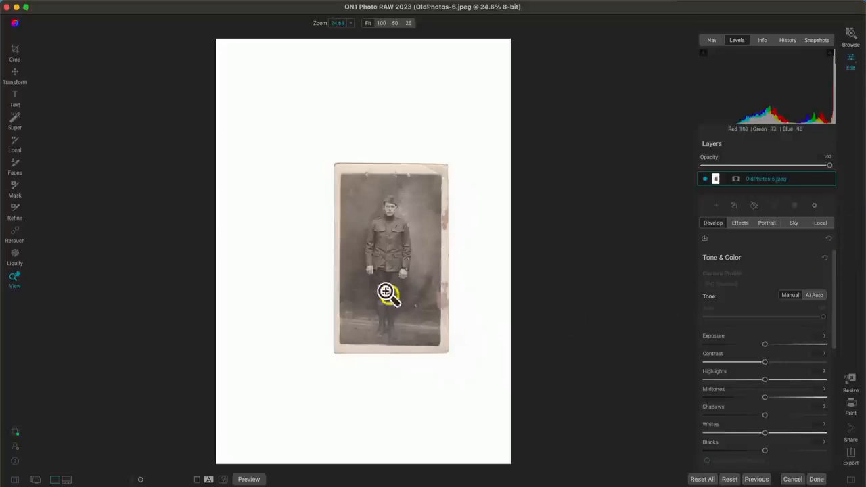
- Inspect the soldier photo OldPhotos-6.jpeg at 100% zoom, then open it in Resize with the Photo Size settings expanded
{"action": "left_click", "coordinate": [387, 234]}
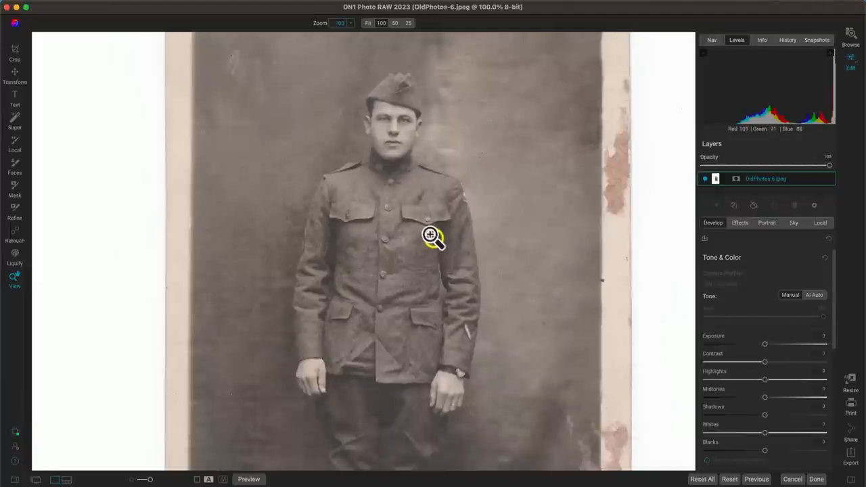
{"action": "left_click_drag", "start_coordinate": [425, 165], "coordinate": [361, 194]}
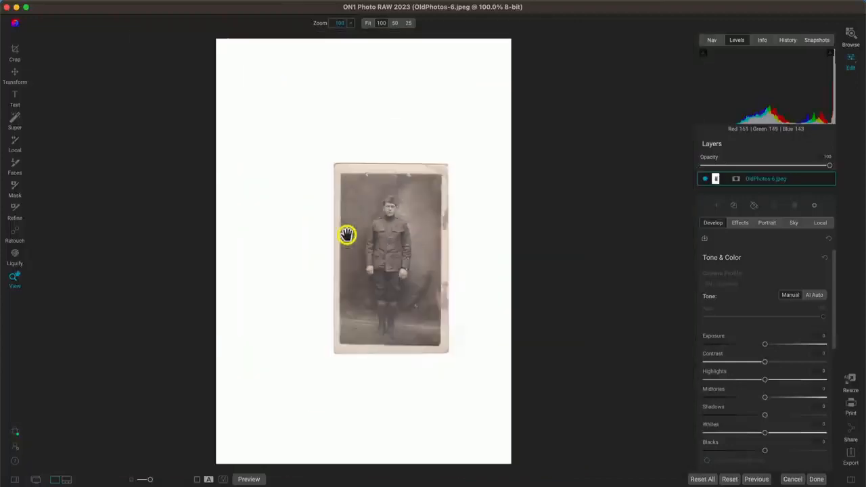
{"action": "left_click", "coordinate": [346, 235]}
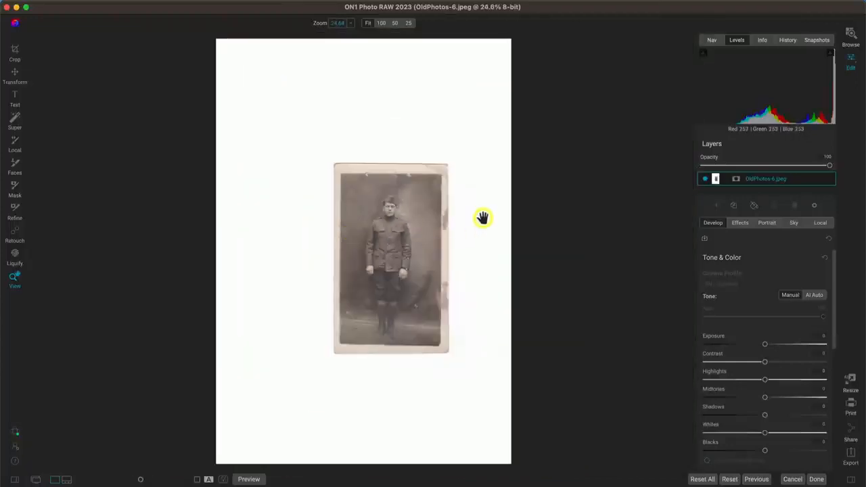
{"action": "left_click", "coordinate": [850, 387]}
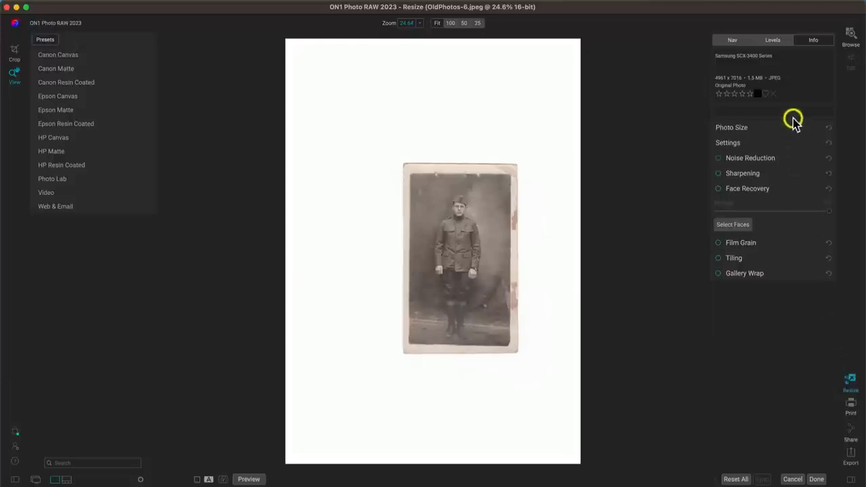
{"action": "left_click", "coordinate": [812, 127]}
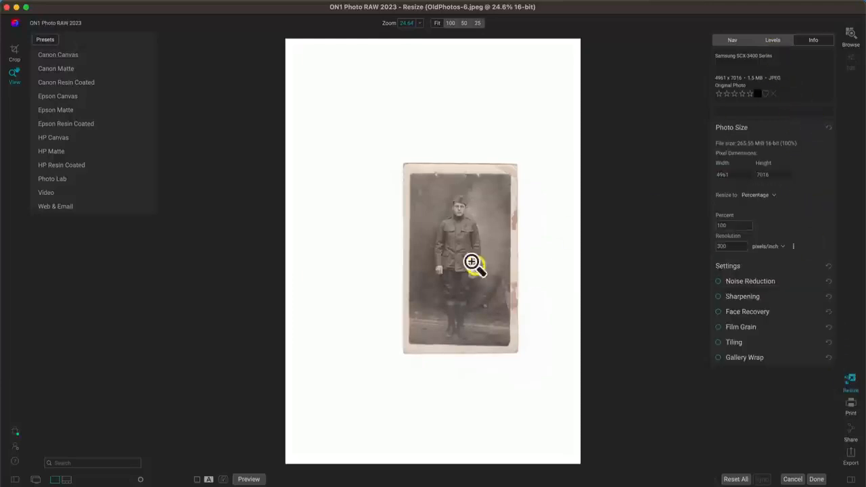
- Enlarge the soldier photo by percentage to 200, keeping the resolution at 300 pixels/inch
{"action": "left_click", "coordinate": [457, 206]}
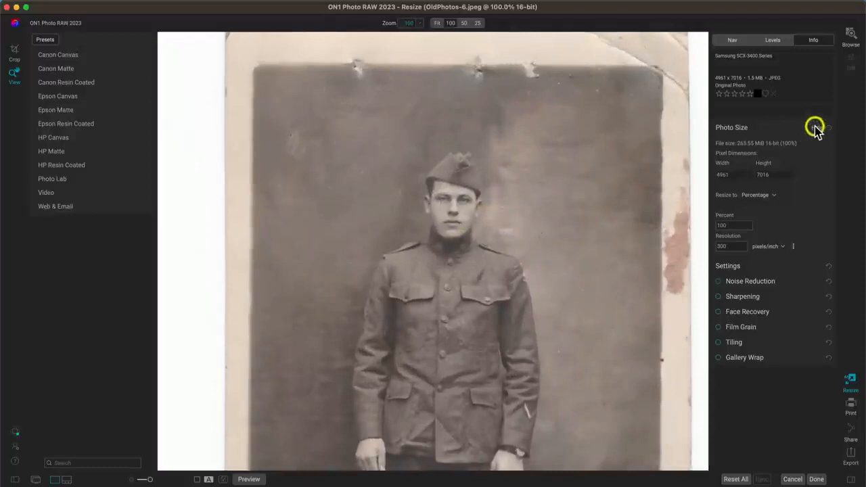
{"action": "left_click", "coordinate": [754, 195]}
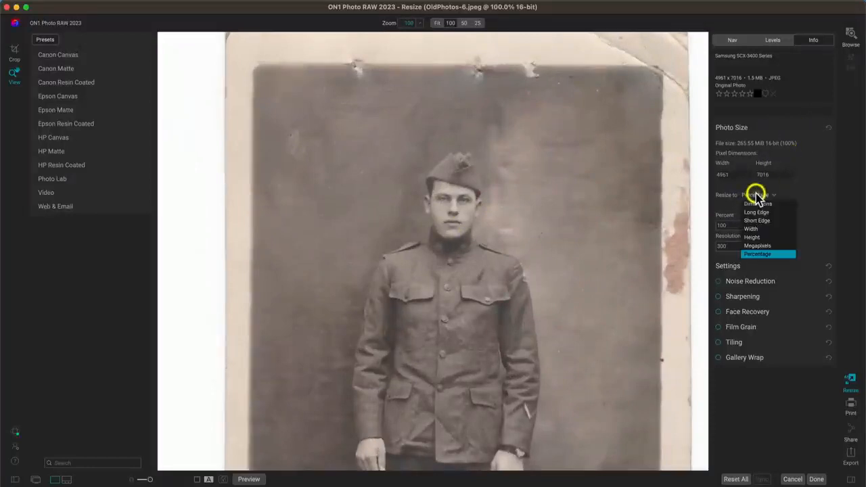
{"action": "left_click", "coordinate": [769, 193]}
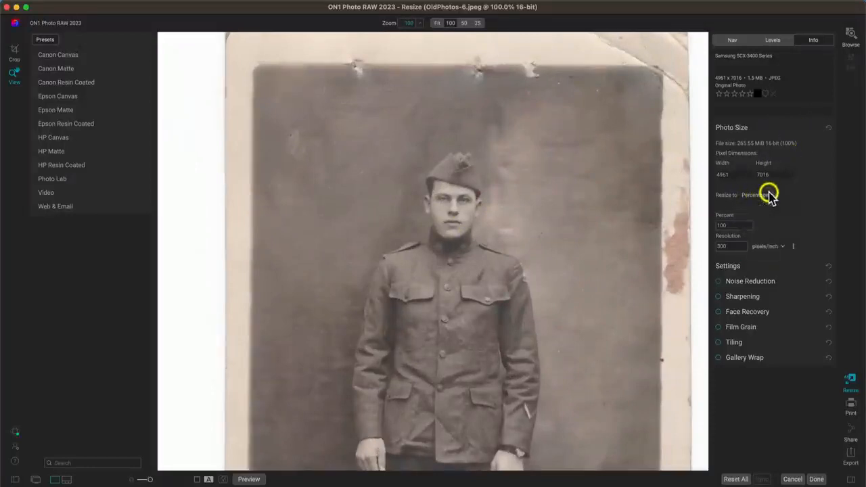
{"action": "left_click", "coordinate": [737, 225]}
{"action": "type", "text": "2"}
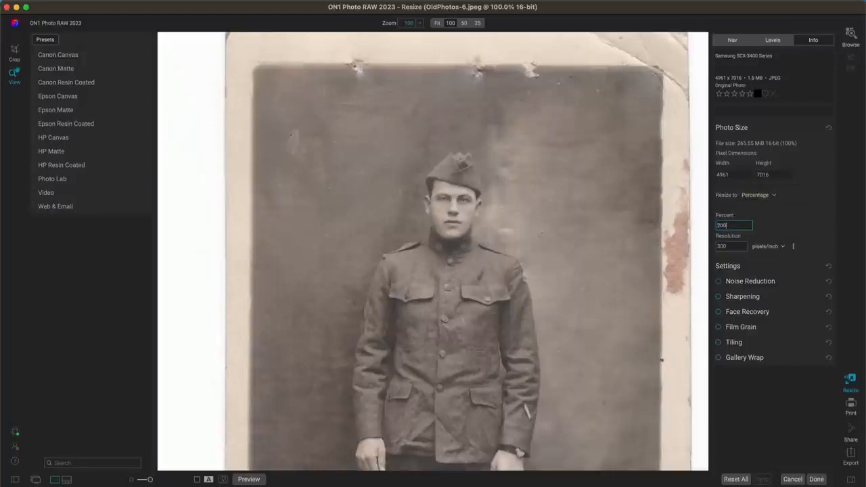
{"action": "key", "text": "Return"}
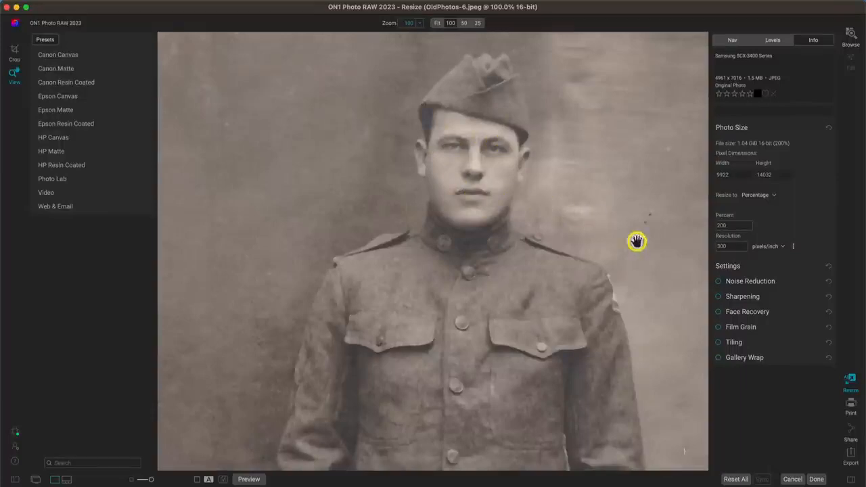
- Turn on Face Recovery for the soldier photo, and compare the enlarged face with it off and on
{"action": "left_click", "coordinate": [739, 313]}
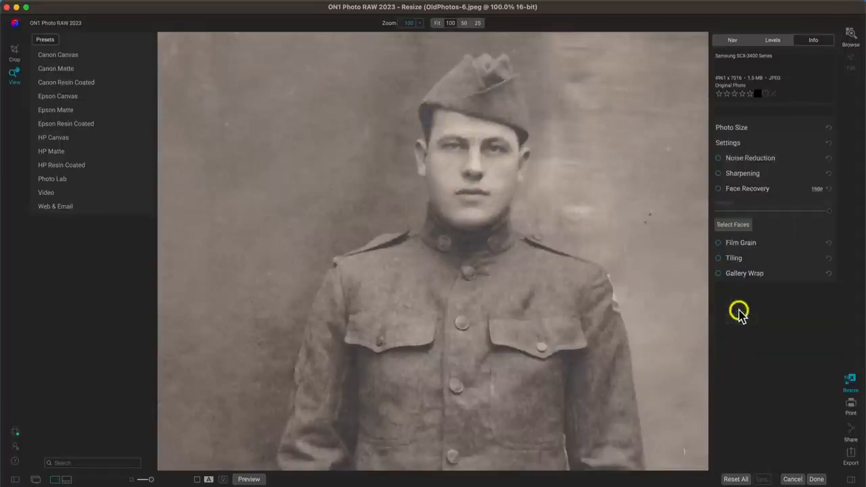
{"action": "left_click", "coordinate": [718, 189]}
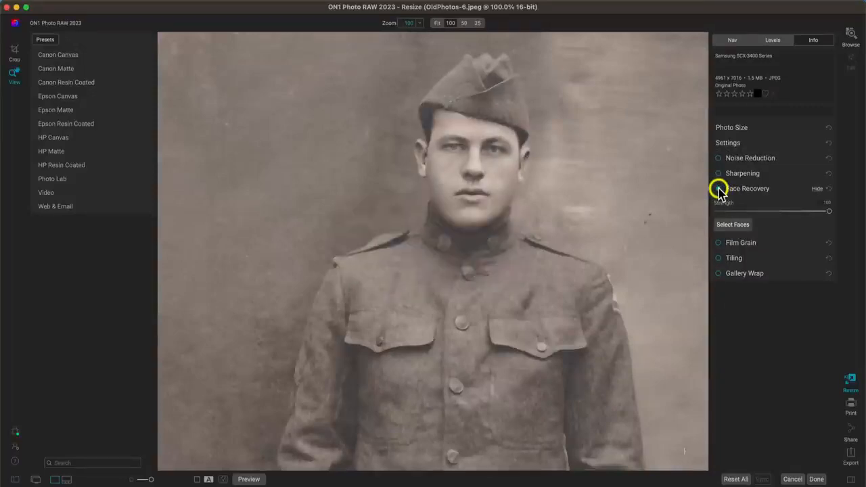
{"action": "left_click", "coordinate": [488, 161]}
{"action": "left_click", "coordinate": [457, 204]}
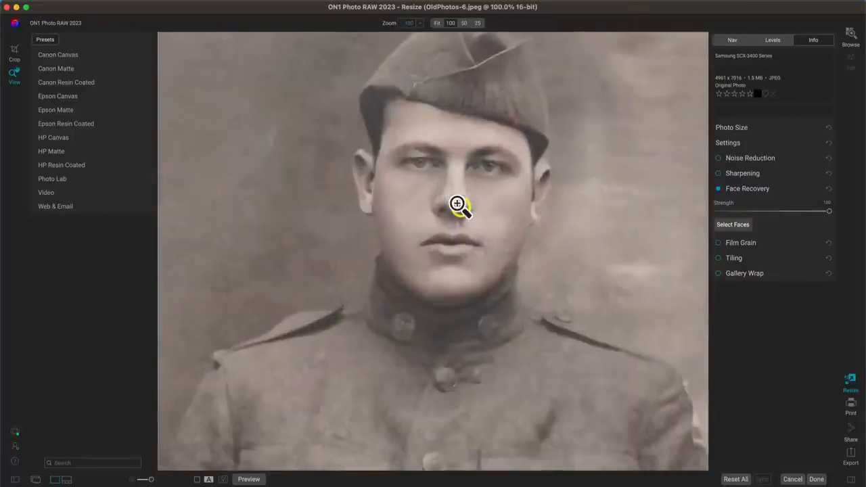
{"action": "left_click", "coordinate": [459, 204]}
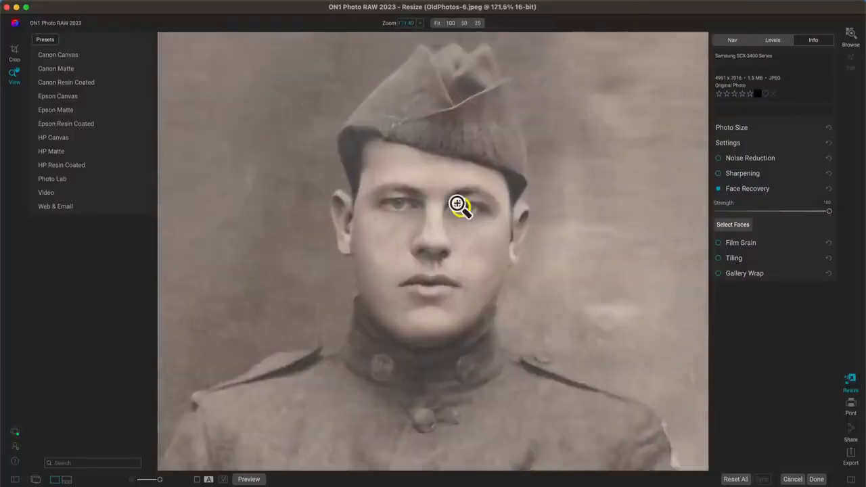
{"action": "left_click", "coordinate": [718, 188]}
{"action": "left_click", "coordinate": [718, 189]}
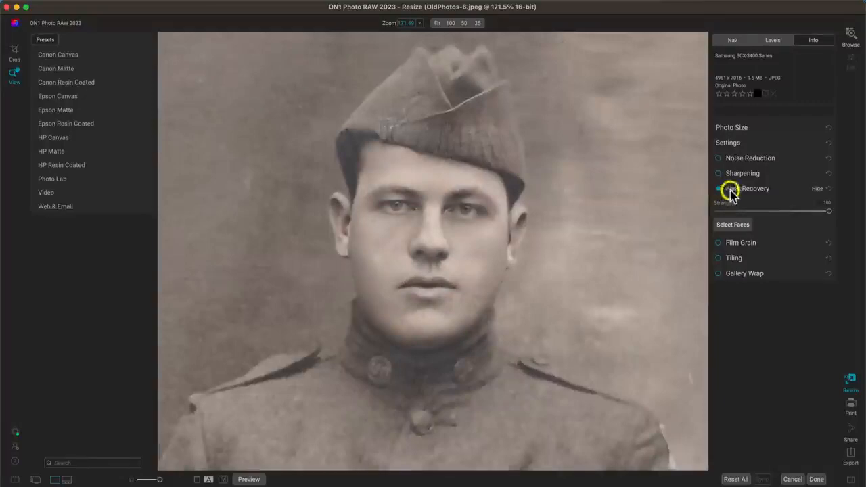
- Reduce the Face Recovery strength on the soldier's face to roughly three quarters of the full amount
{"action": "left_click_drag", "start_coordinate": [828, 212], "coordinate": [776, 213]}
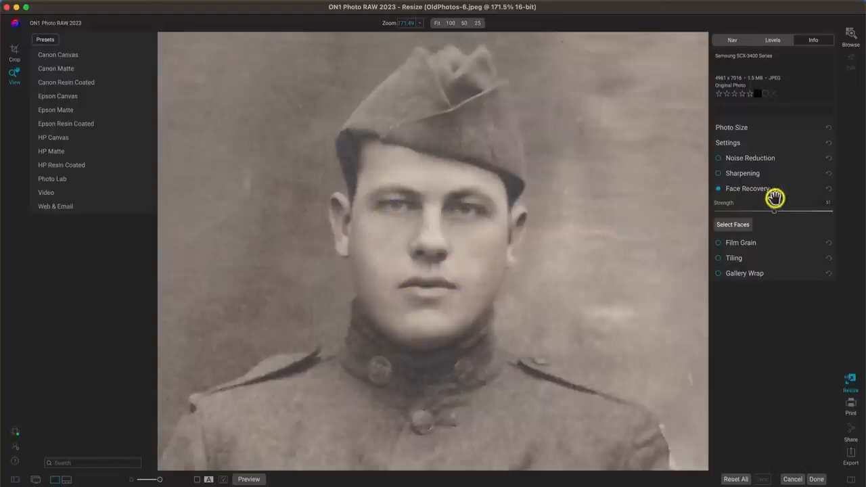
{"action": "mouse_move", "coordinate": [778, 213]}
{"action": "left_mouse_down"}
{"action": "mouse_move", "coordinate": [825, 211]}
{"action": "mouse_move", "coordinate": [773, 212]}
{"action": "left_mouse_up"}
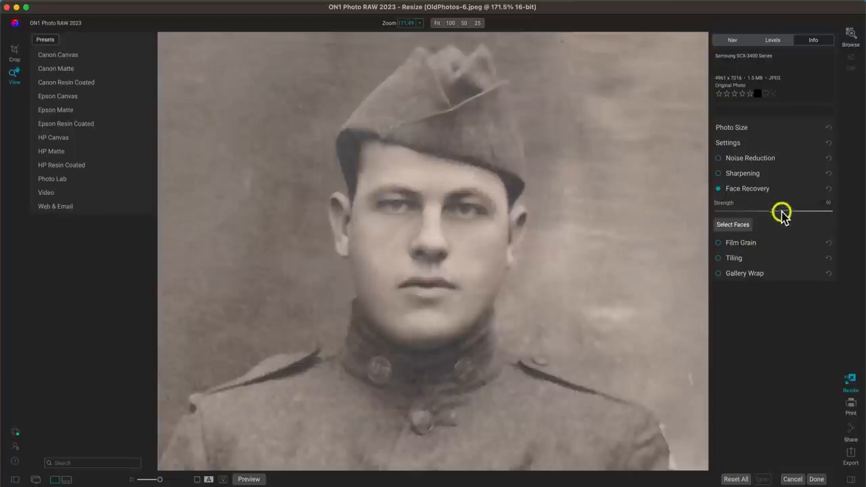
{"action": "left_click_drag", "start_coordinate": [775, 210], "coordinate": [802, 212]}
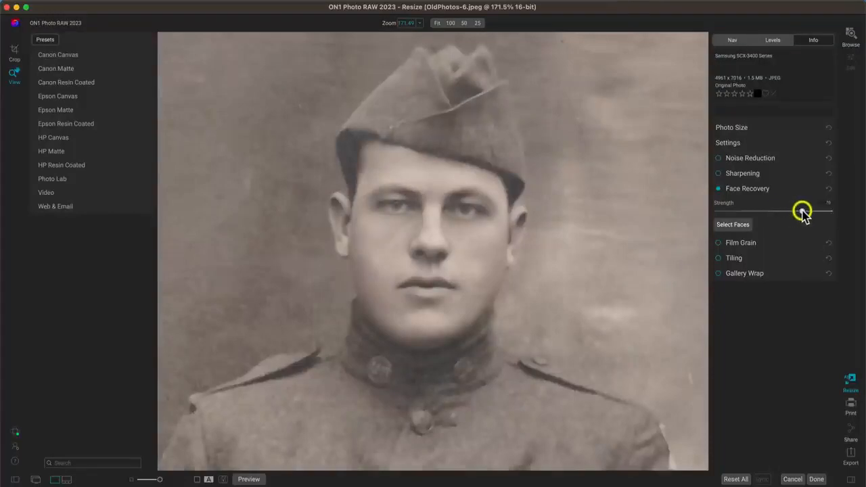
- Crop the soldier scan freeform to just outside the card's edges, about 14 by 22 inches, and check the face up close
{"action": "left_click", "coordinate": [434, 238]}
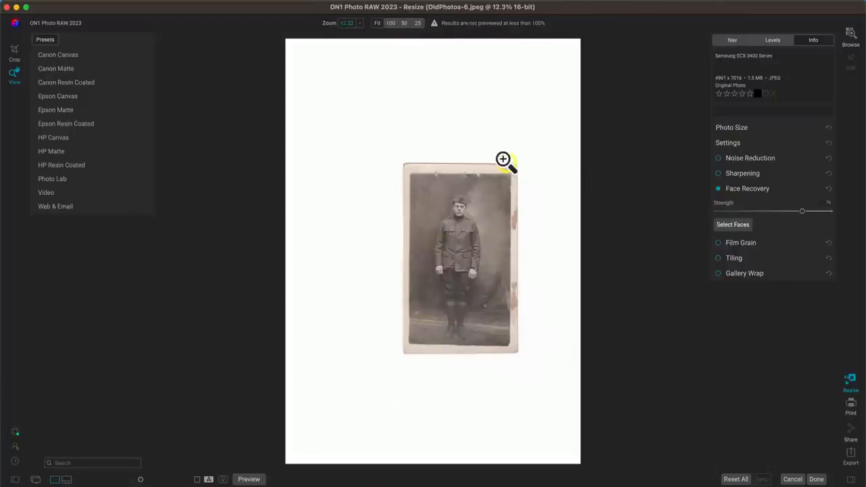
{"action": "key", "text": "c"}
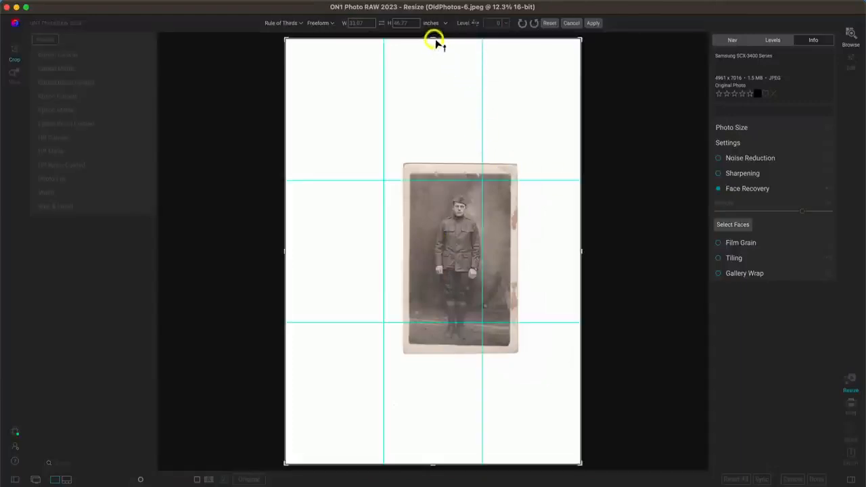
{"action": "left_click_drag", "start_coordinate": [437, 42], "coordinate": [441, 105]}
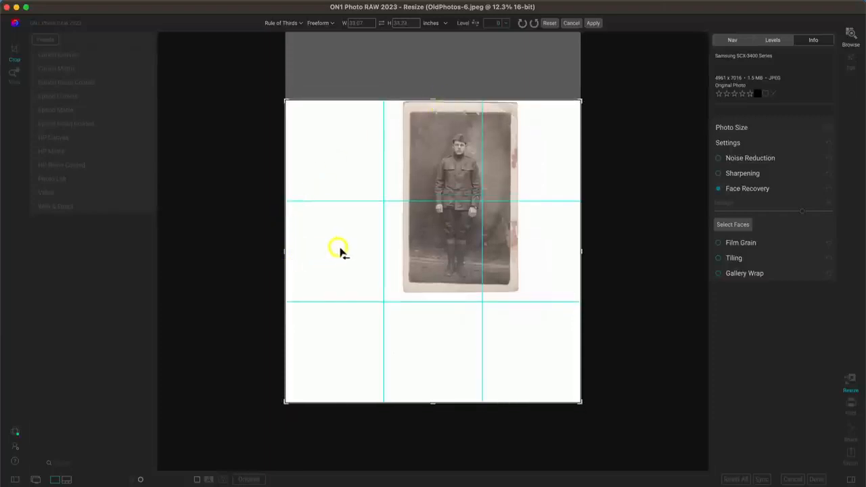
{"action": "left_click_drag", "start_coordinate": [339, 248], "coordinate": [344, 251]}
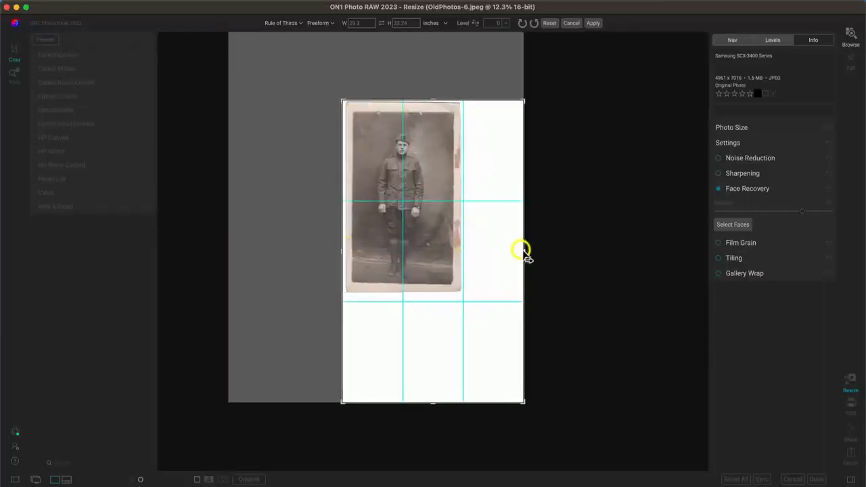
{"action": "left_click_drag", "start_coordinate": [516, 251], "coordinate": [494, 252]}
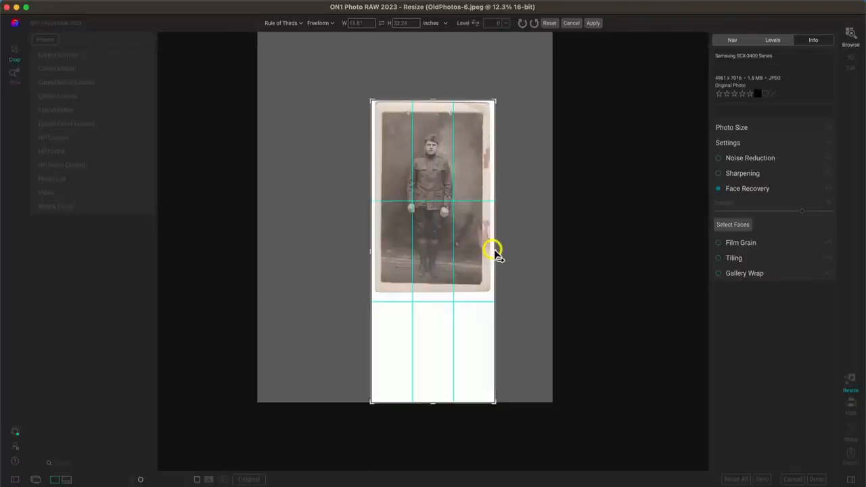
{"action": "left_click_drag", "start_coordinate": [440, 405], "coordinate": [437, 354]}
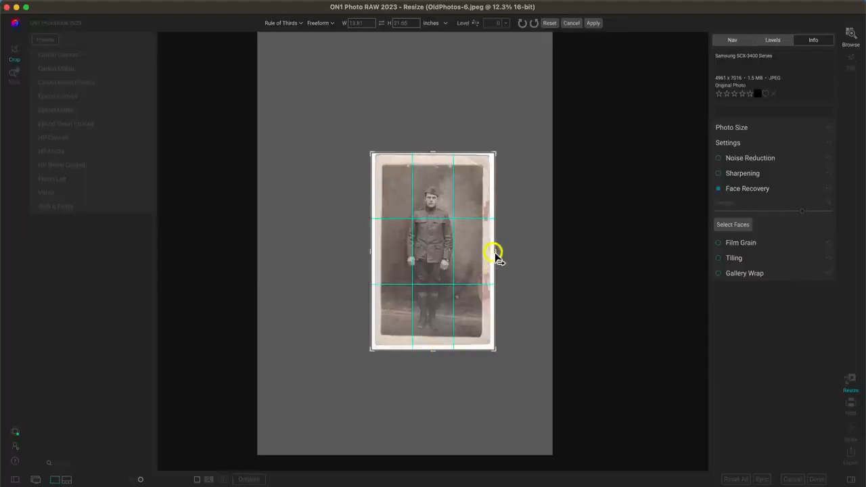
{"action": "left_click", "coordinate": [591, 24]}
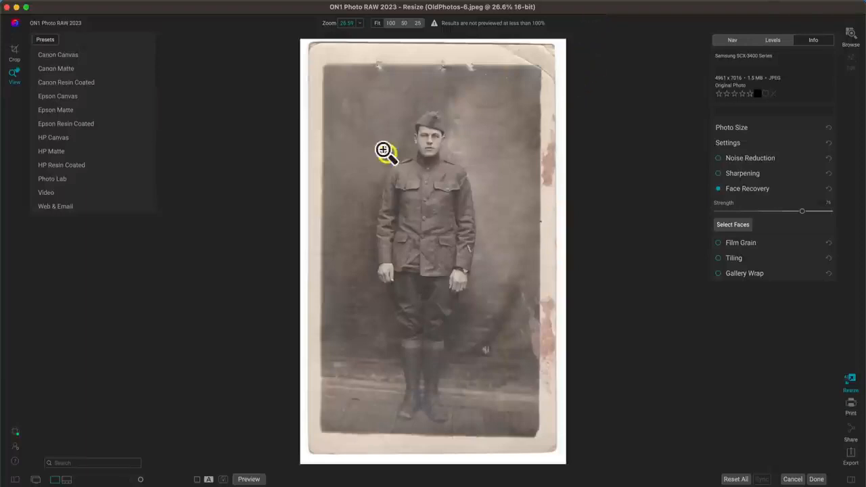
{"action": "left_click", "coordinate": [430, 139]}
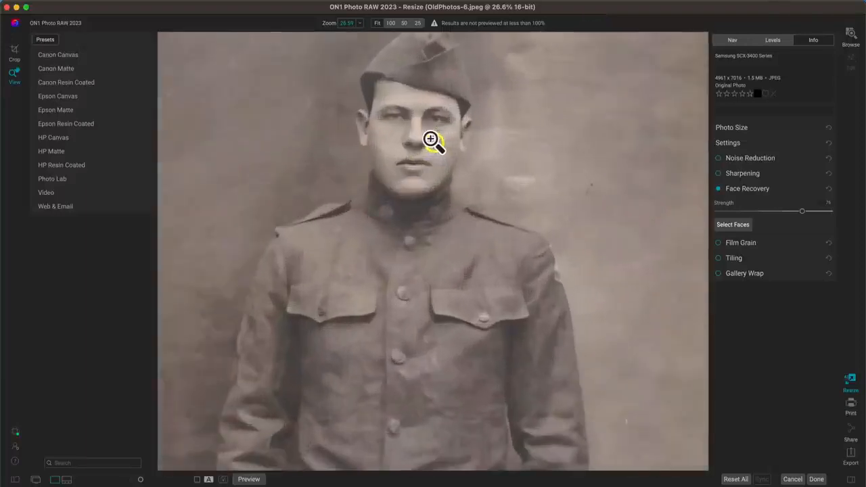
{"action": "left_click", "coordinate": [435, 142]}
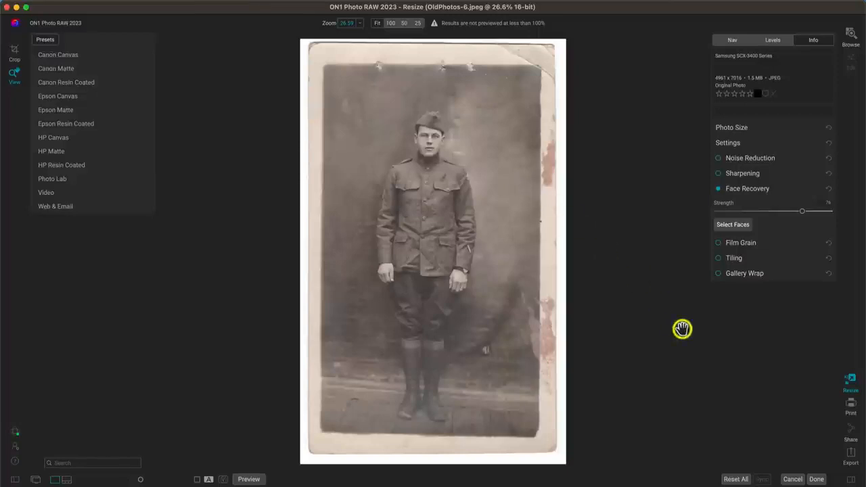
- Finish the resize and save the soldier photo as a DNG named militaryfaceresize in the Old-Photo-Scans folder
{"action": "left_click", "coordinate": [816, 479]}
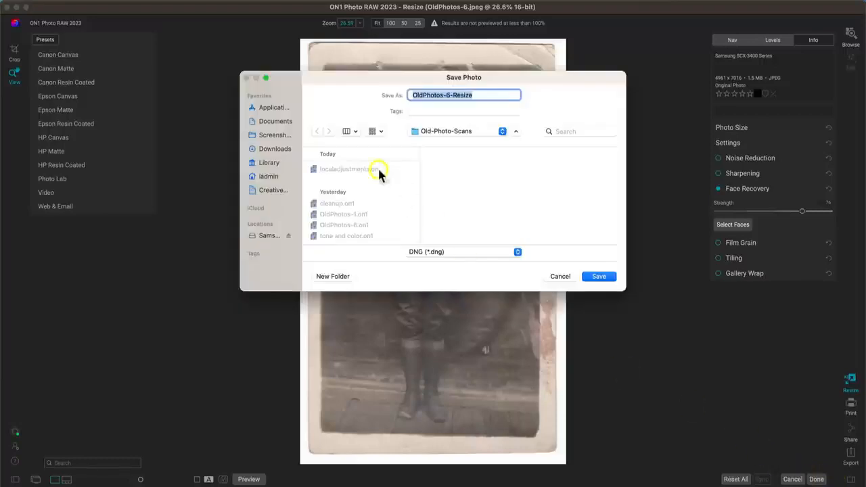
{"action": "left_click", "coordinate": [488, 252]}
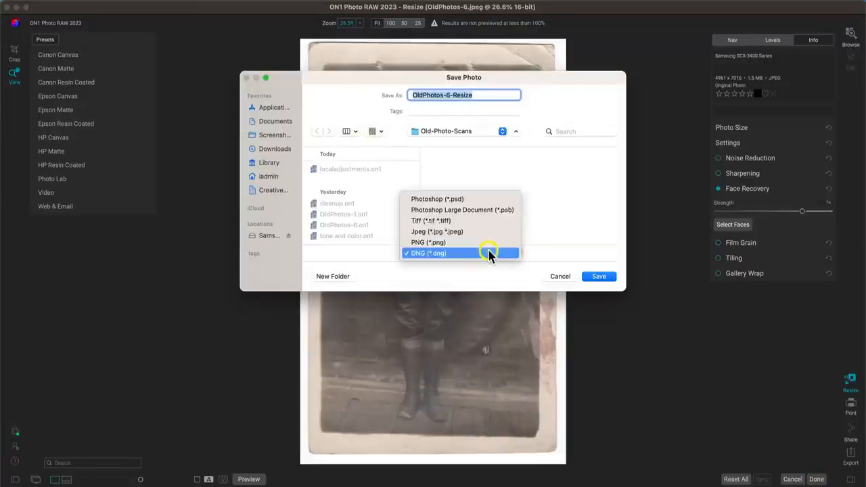
{"action": "left_click", "coordinate": [444, 255]}
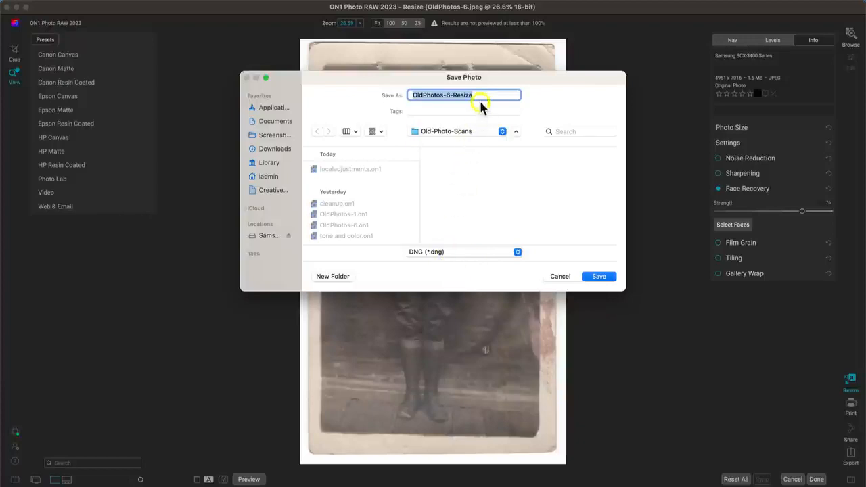
{"action": "type", "text": "military"}
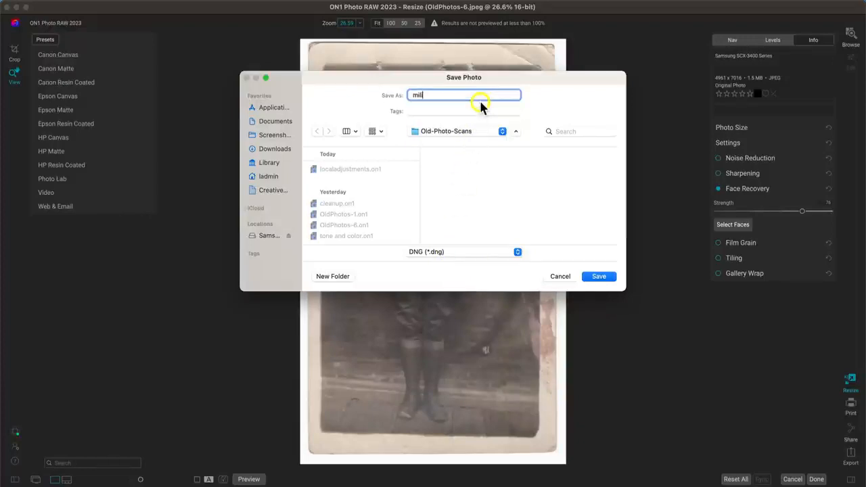
{"action": "type", "text": "faceresize"}
{"action": "key", "text": "Return"}
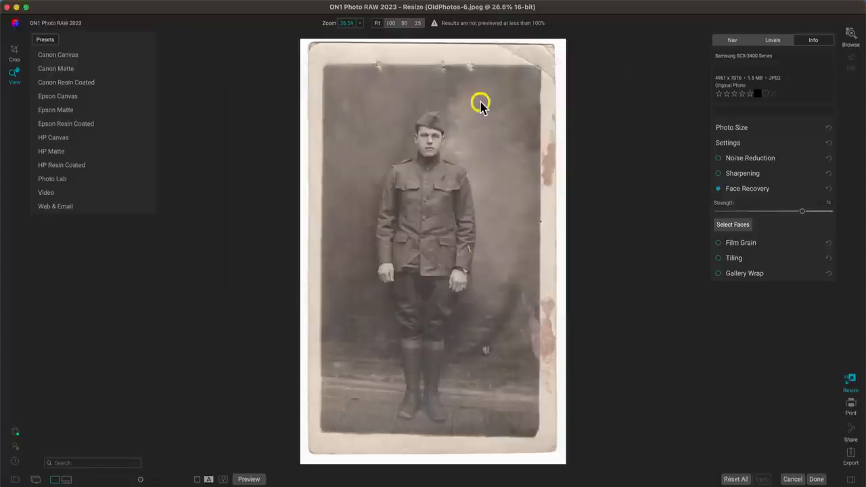